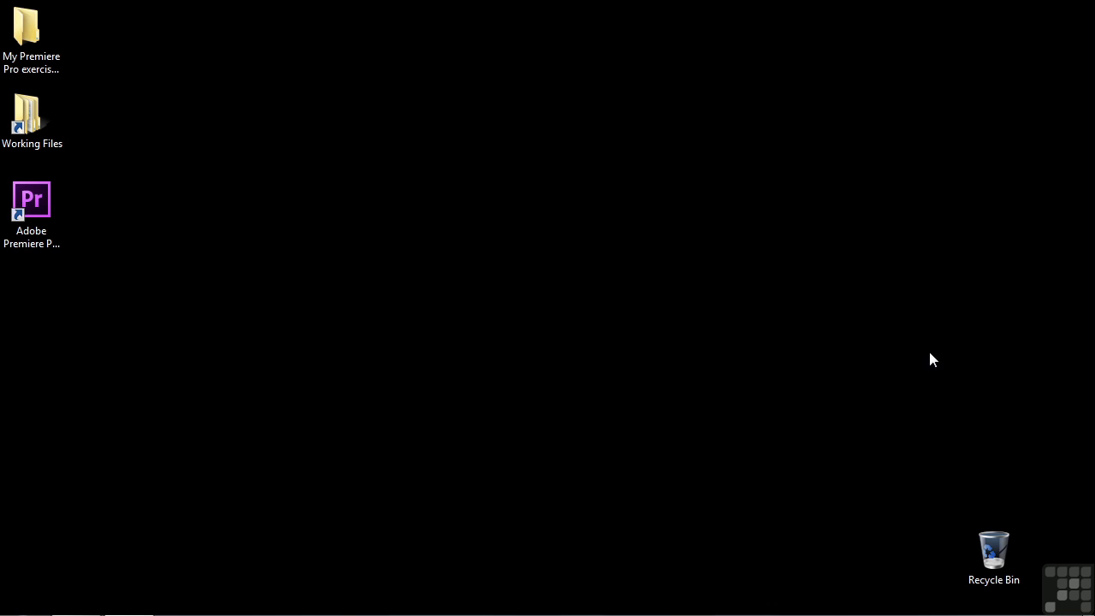
Open 1701-audio editing.prproj from the Working Files projects folder.
double_click(25, 115)
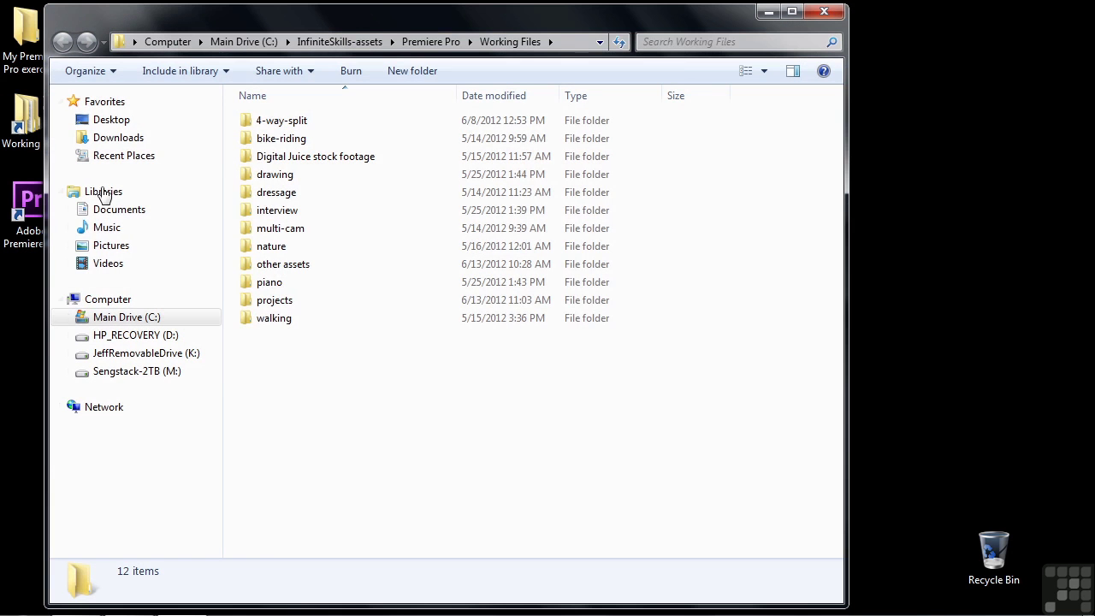
double_click(266, 309)
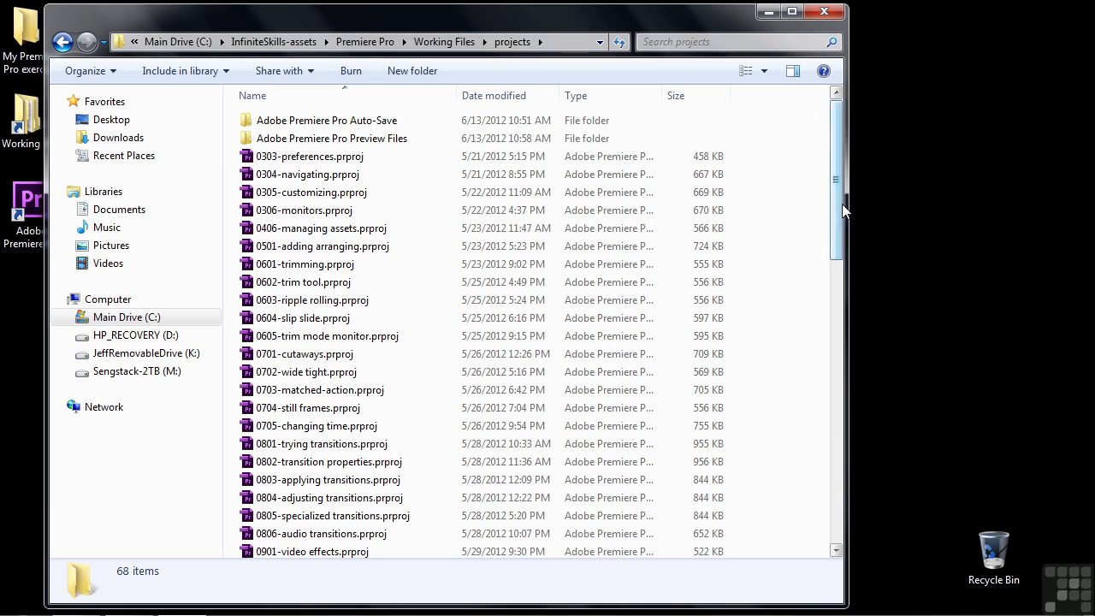
drag(837, 197, 821, 508)
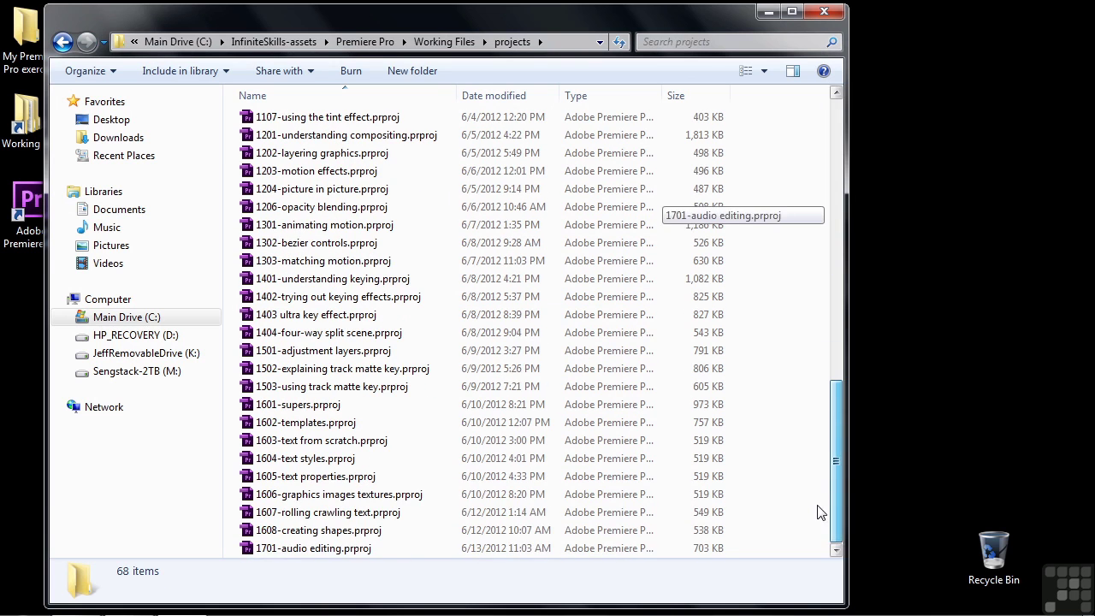
double_click(317, 548)
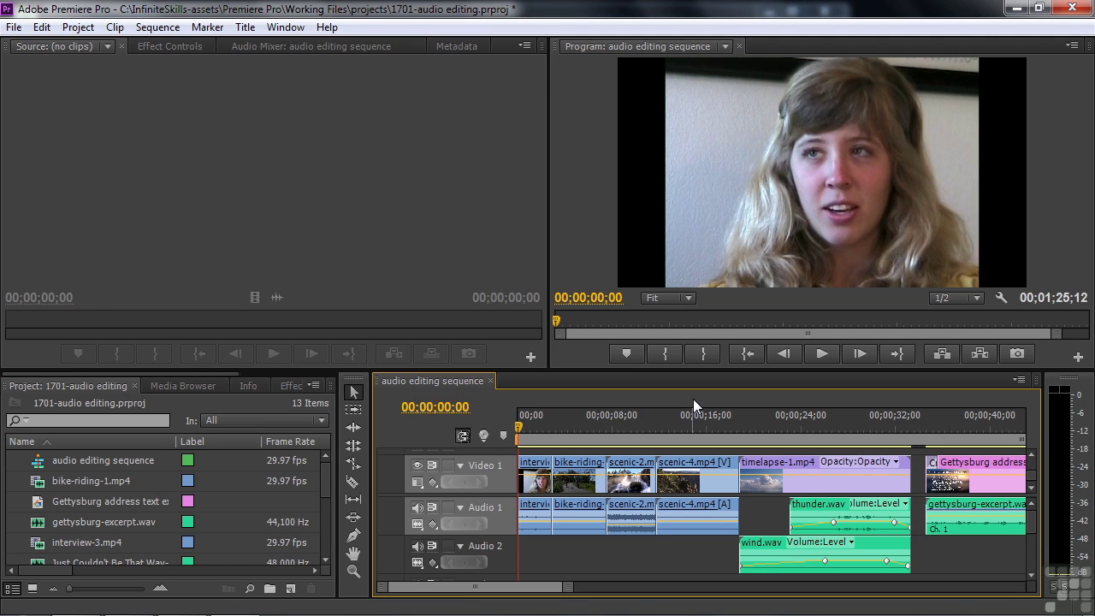
Play the opening interview, then play the bike-riding shot through to about 10 seconds.
key(space)
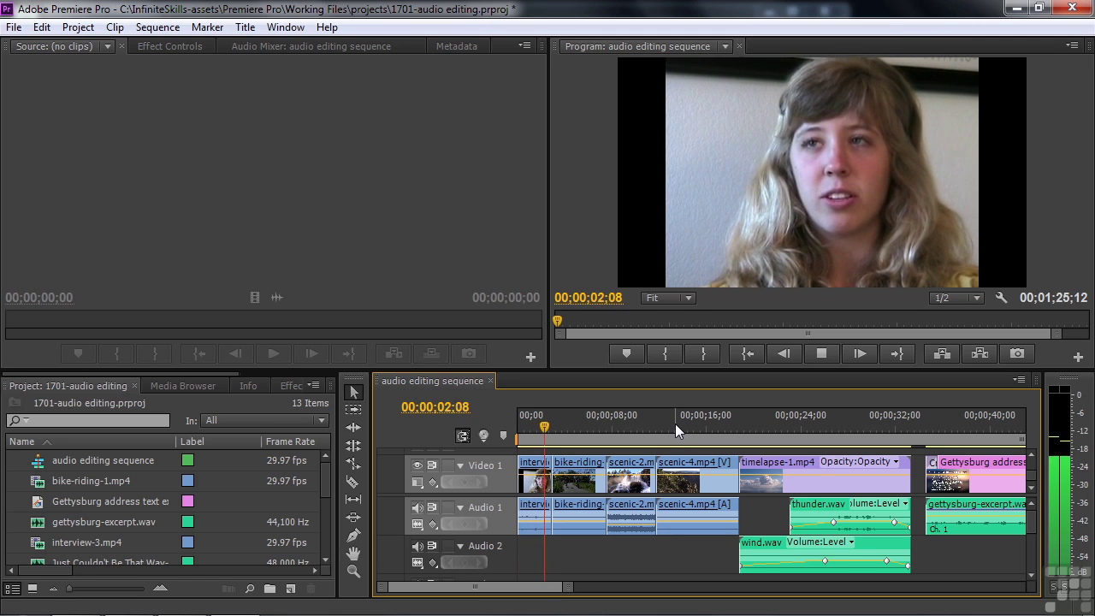
key(space)
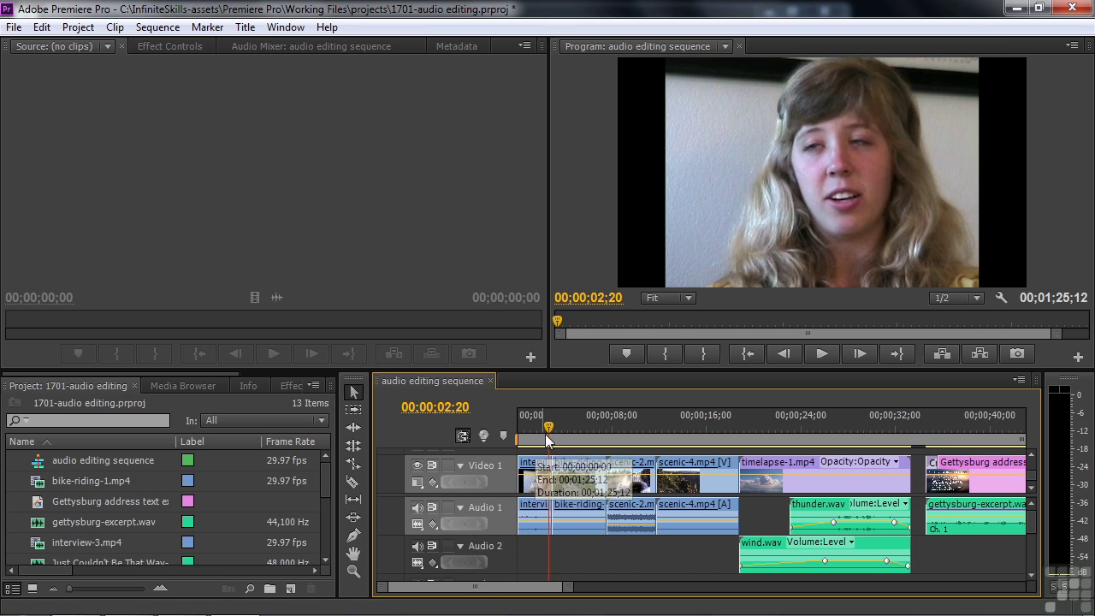
drag(548, 428, 557, 435)
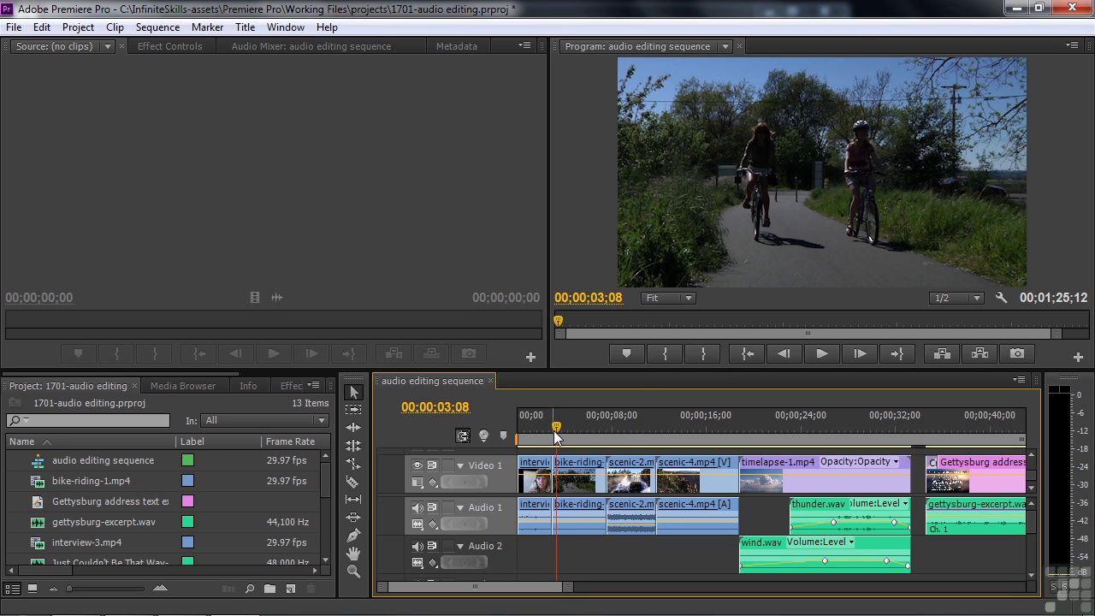
key(space)
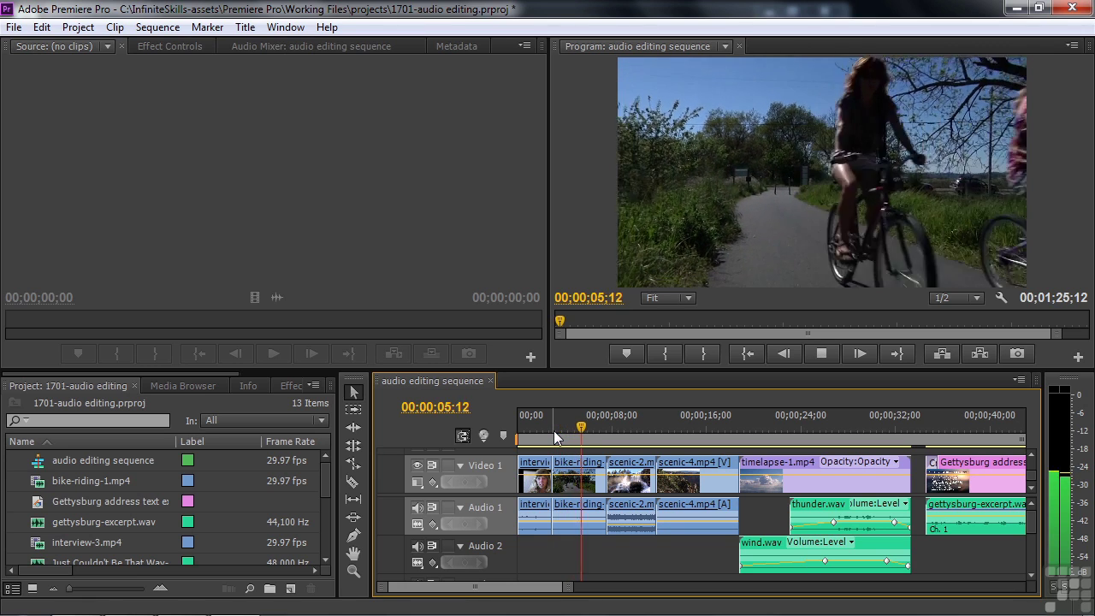
key(space)
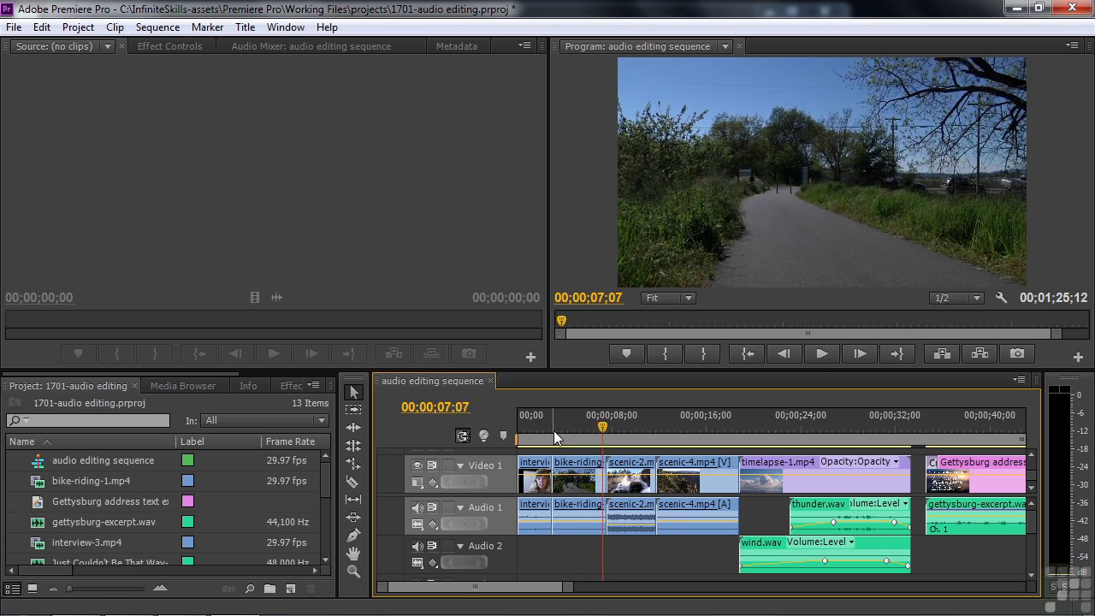
key(space)
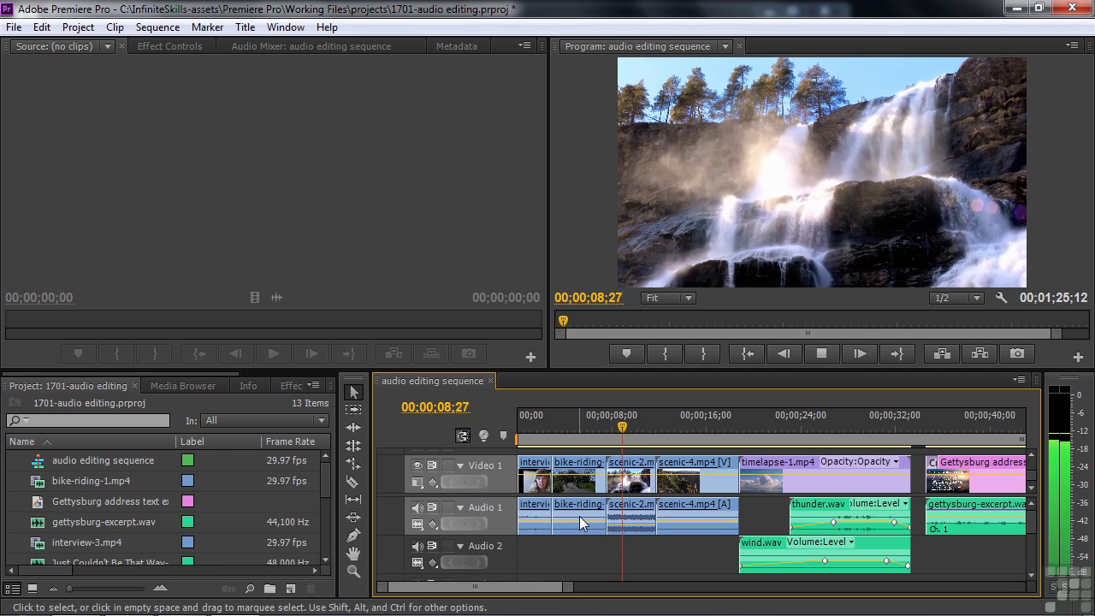
key(space)
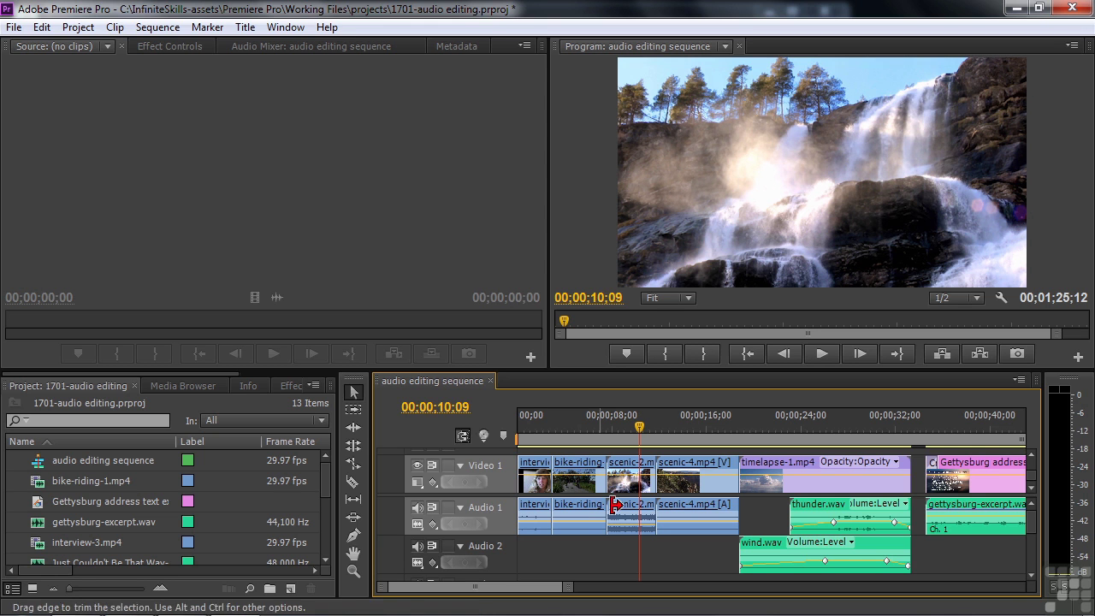
Move the playhead slightly later and play a short stretch of the scenic clips.
drag(643, 428, 660, 430)
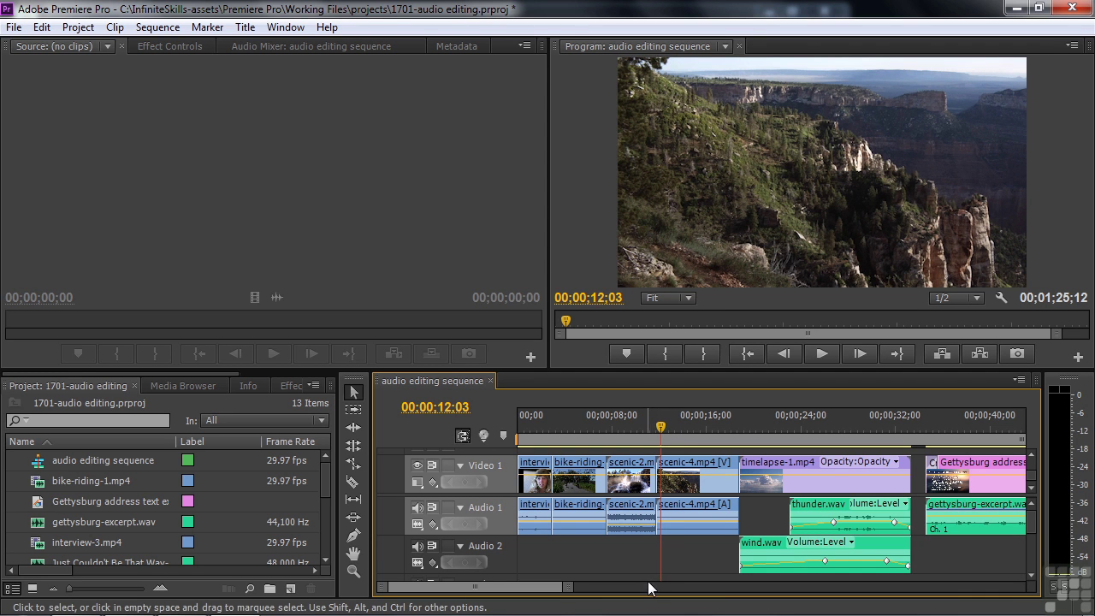
key(space)
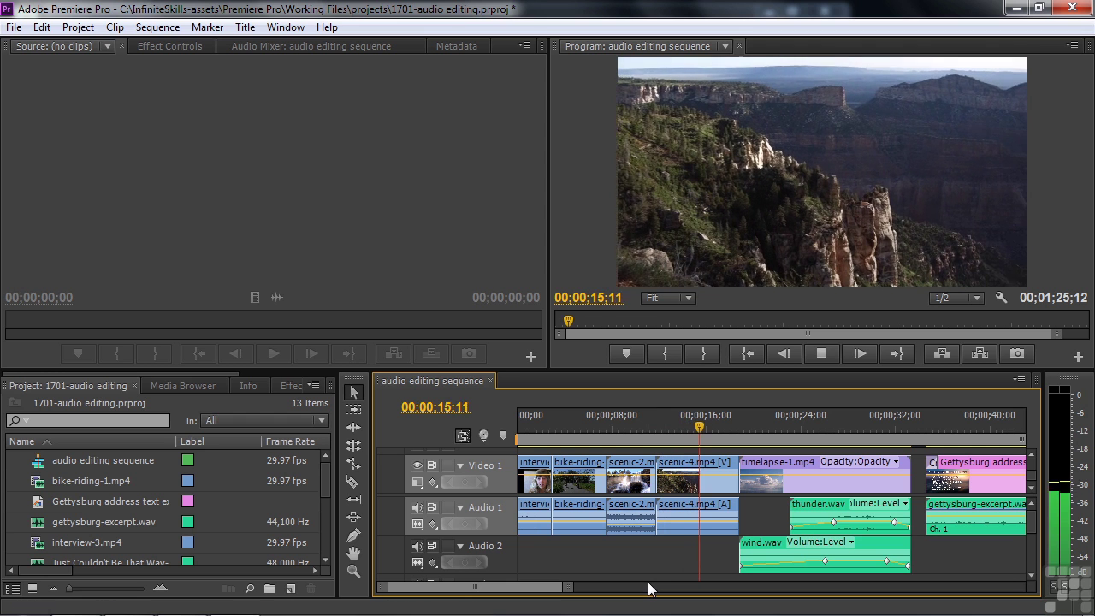
key(space)
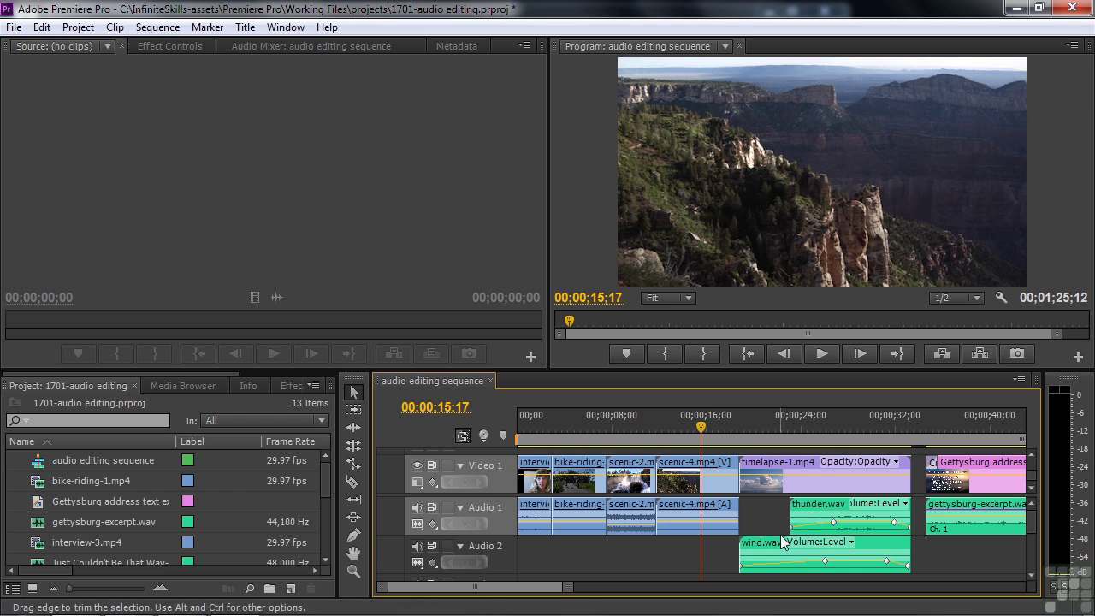
From about 17 seconds, play the timelapse with thunder.wav and wind.wav, stopping at 00;00;30;18.
drag(702, 427, 741, 432)
key(space)
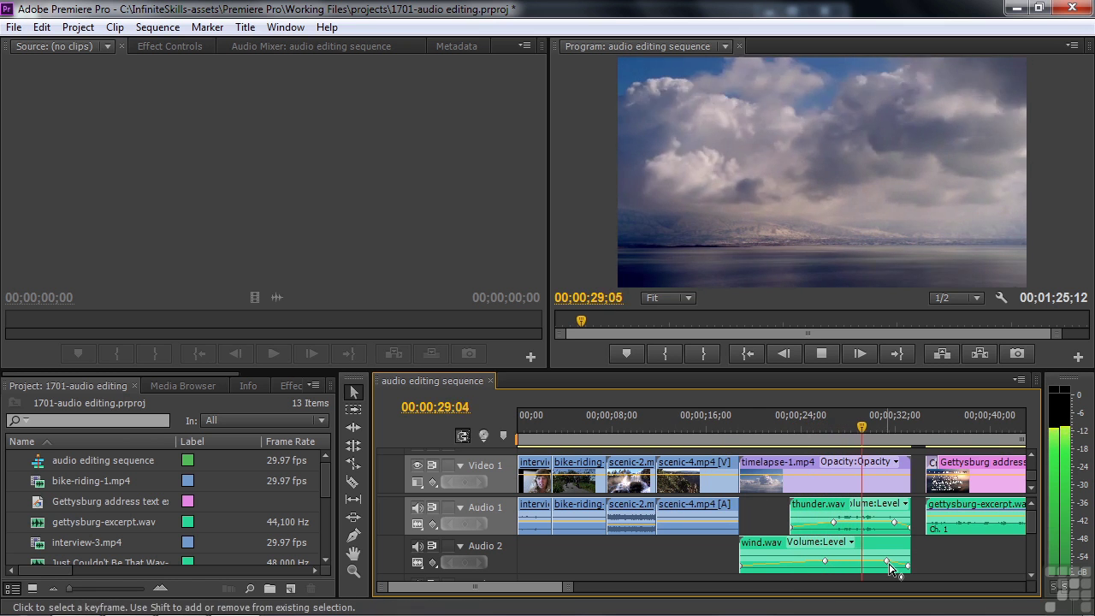
key(space)
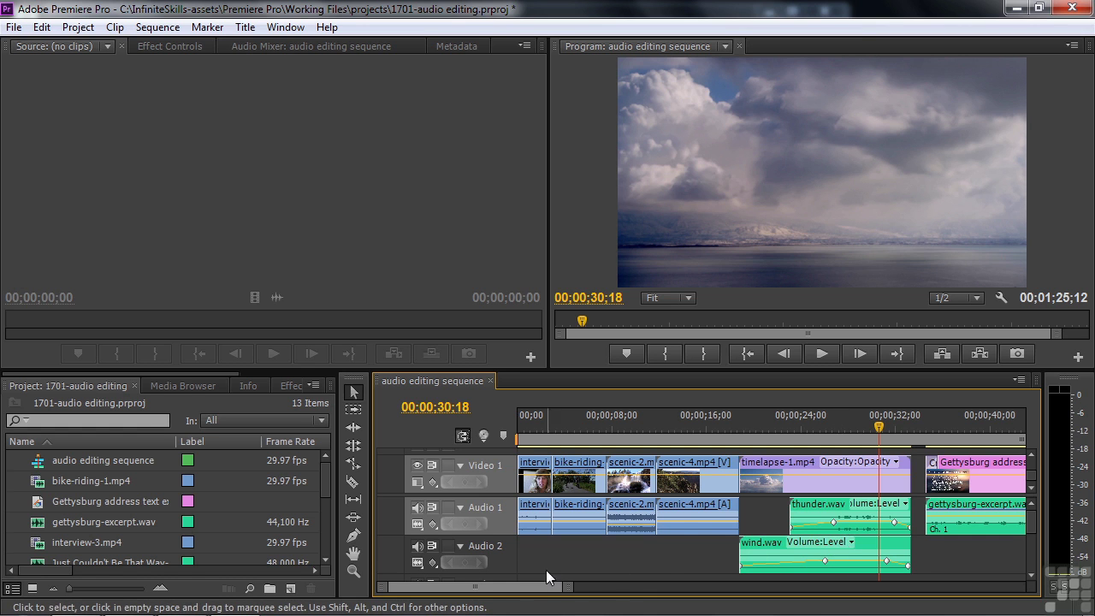
scroll(733, 544, down, 5)
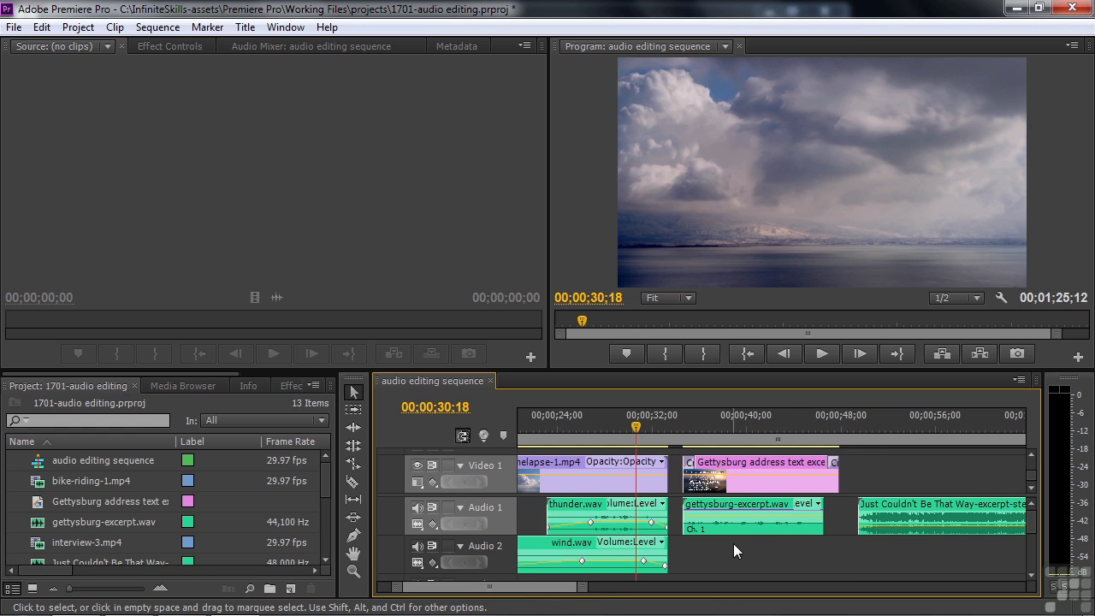
Play the Gettysburg address clip, then move the playhead to the music excerpt at 00;00;50;04.
click(686, 420)
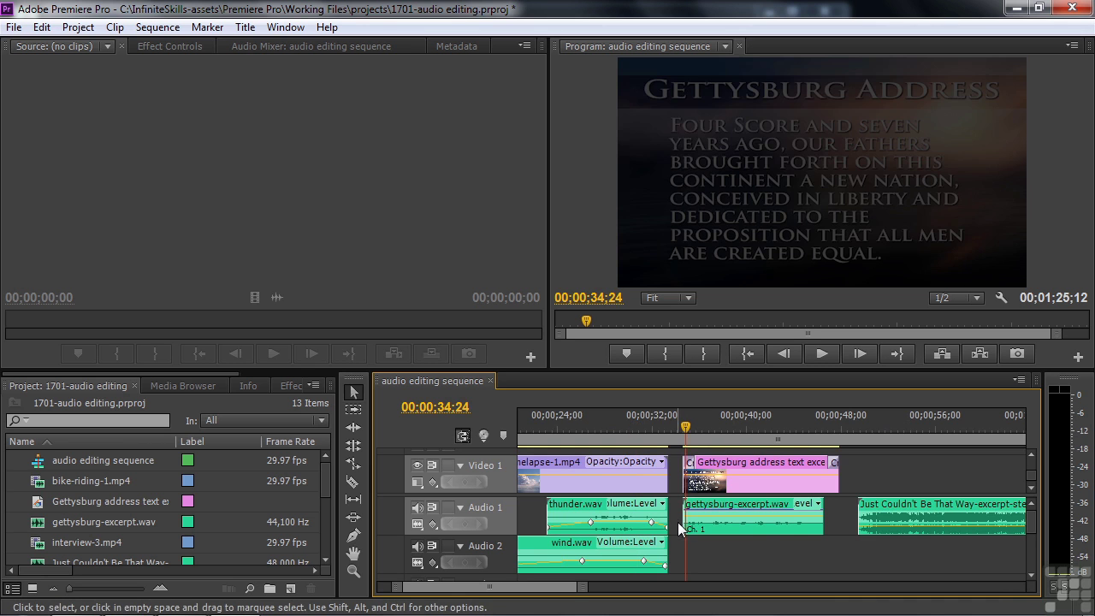
key(space)
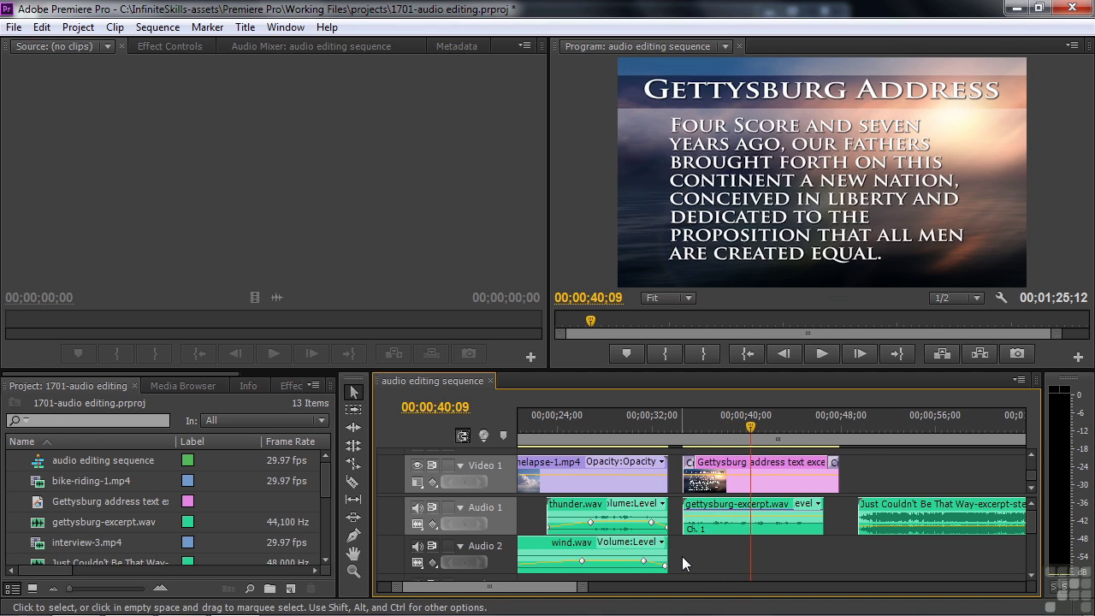
click(866, 425)
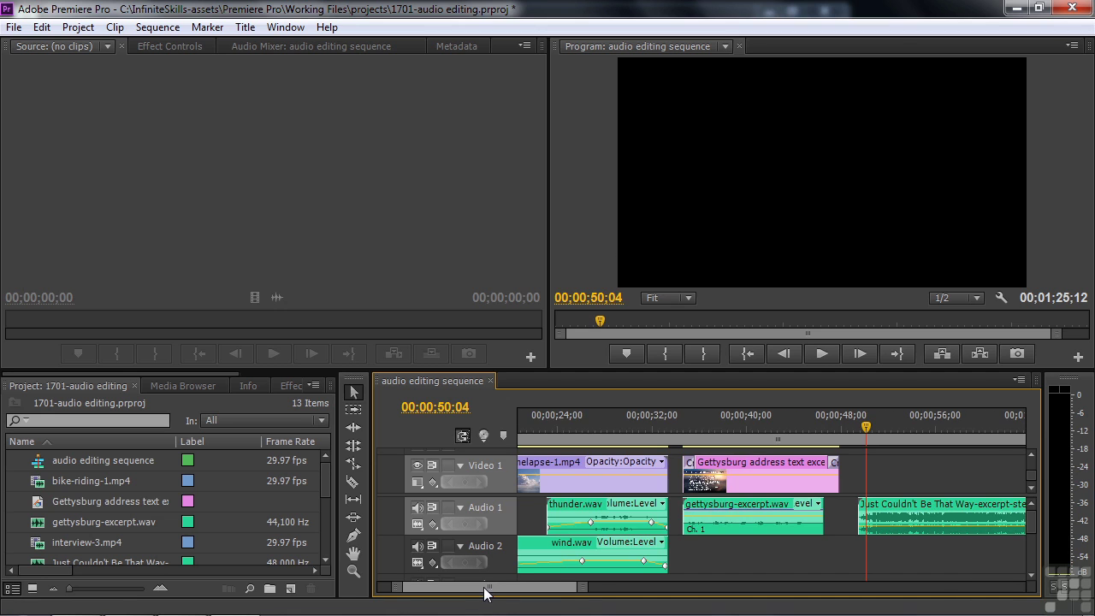
scroll(484, 592, down, 5)
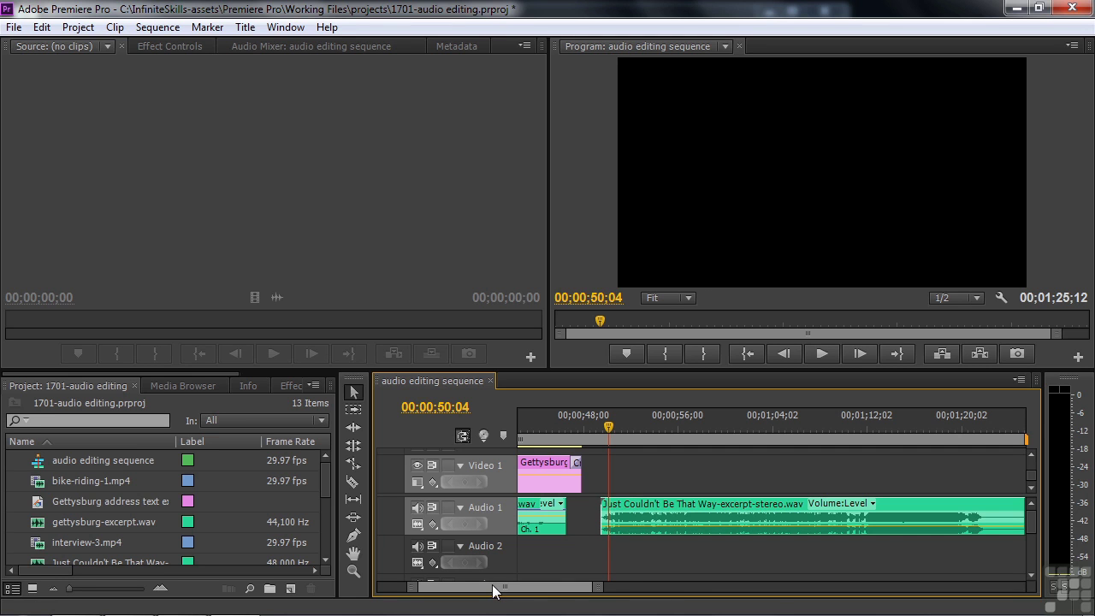
Preview the stereo music excerpt to 00;00;56;27, widen the Name column, and select the 5.1 excerpt.
key(space)
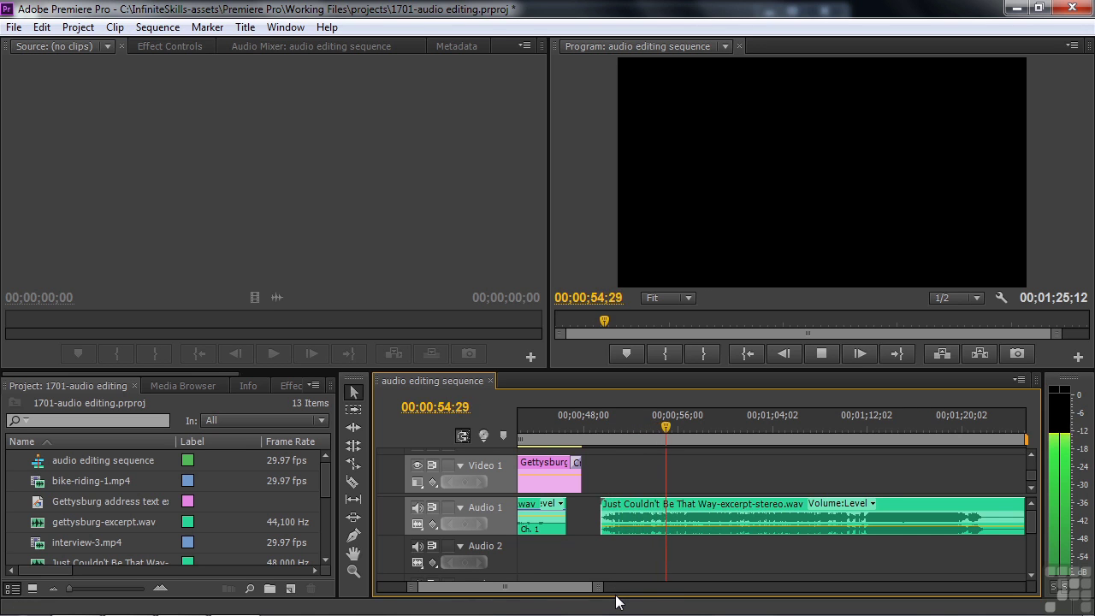
key(space)
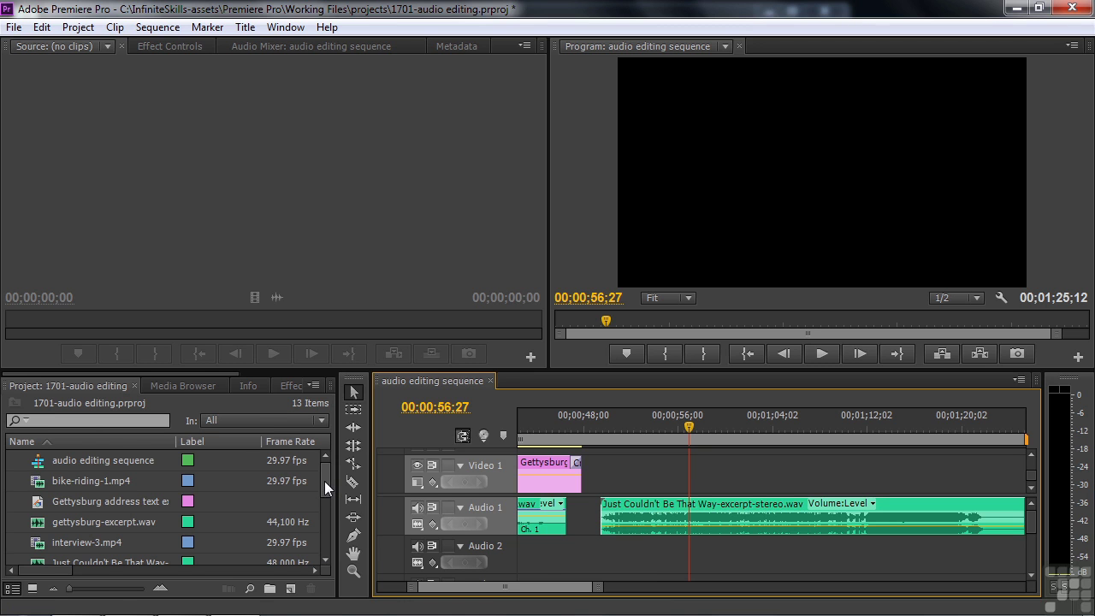
drag(324, 482, 321, 503)
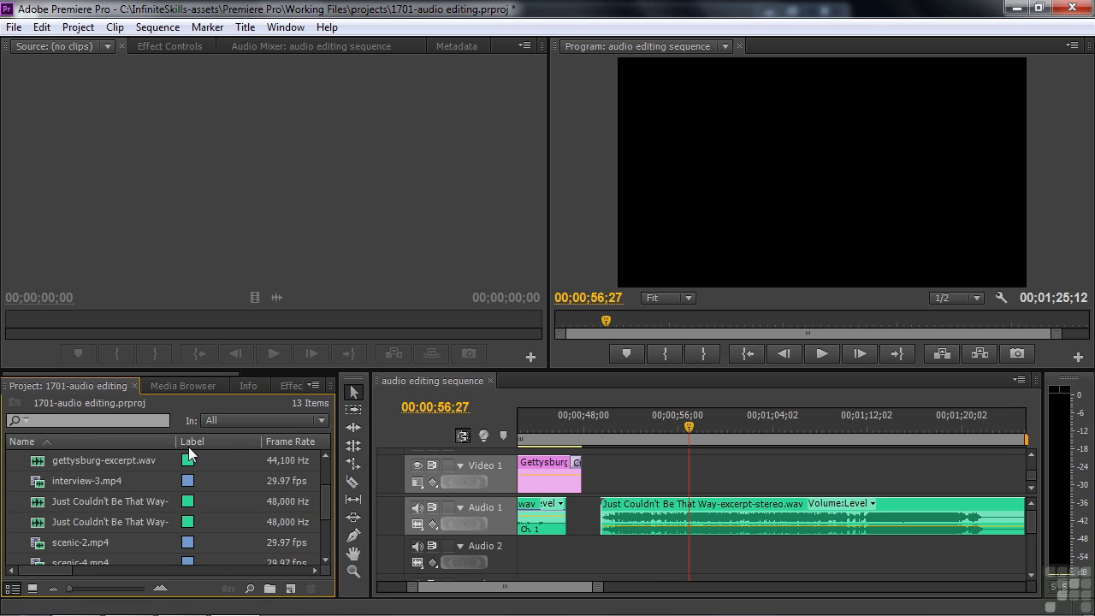
drag(177, 442, 243, 441)
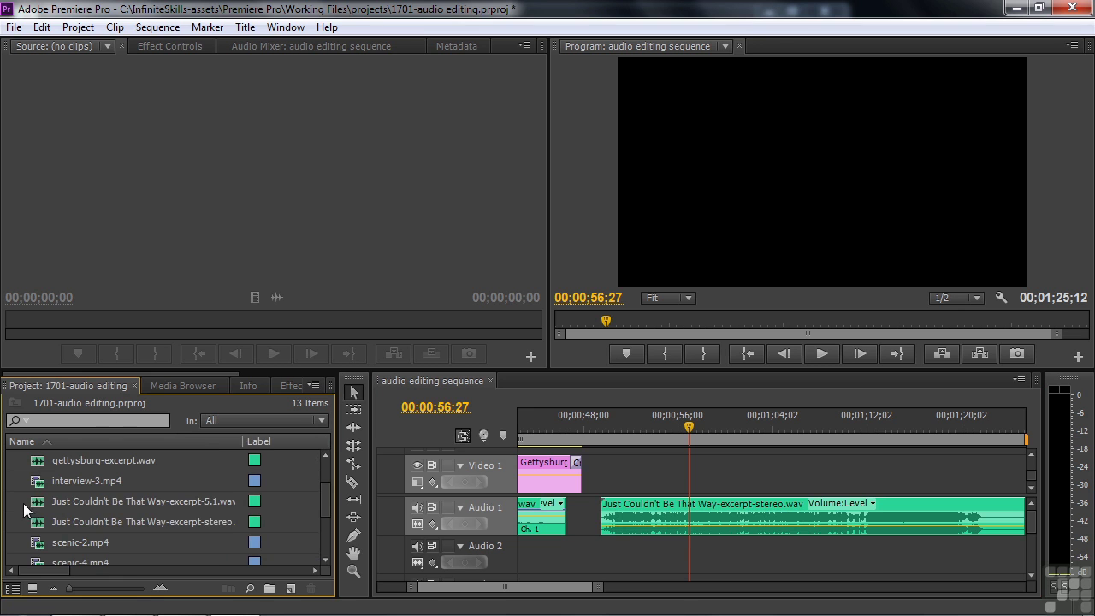
mouse_move(34, 508)
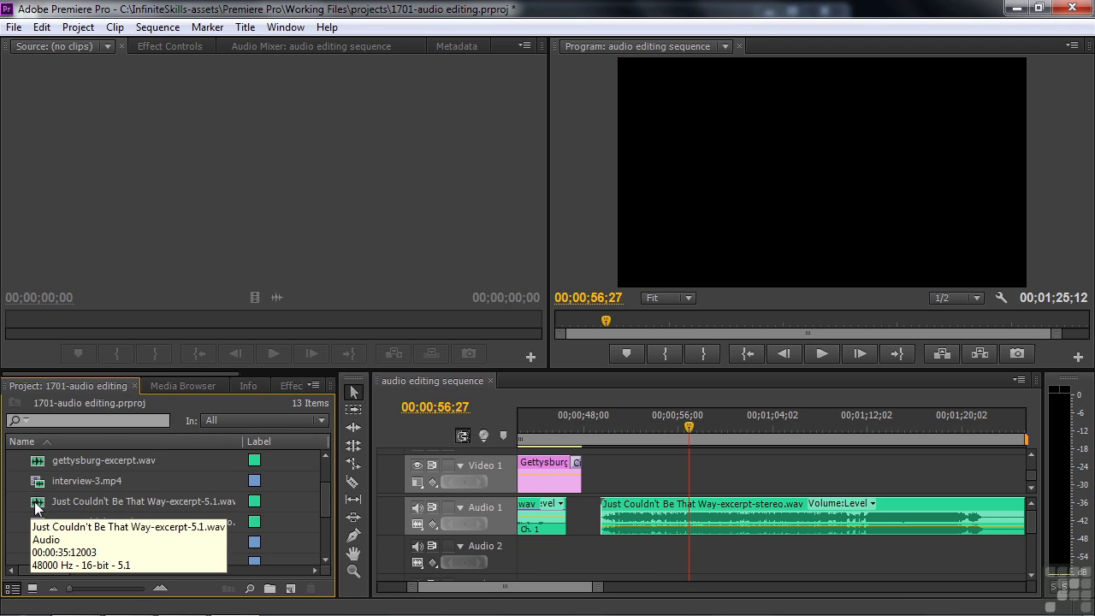
click(34, 509)
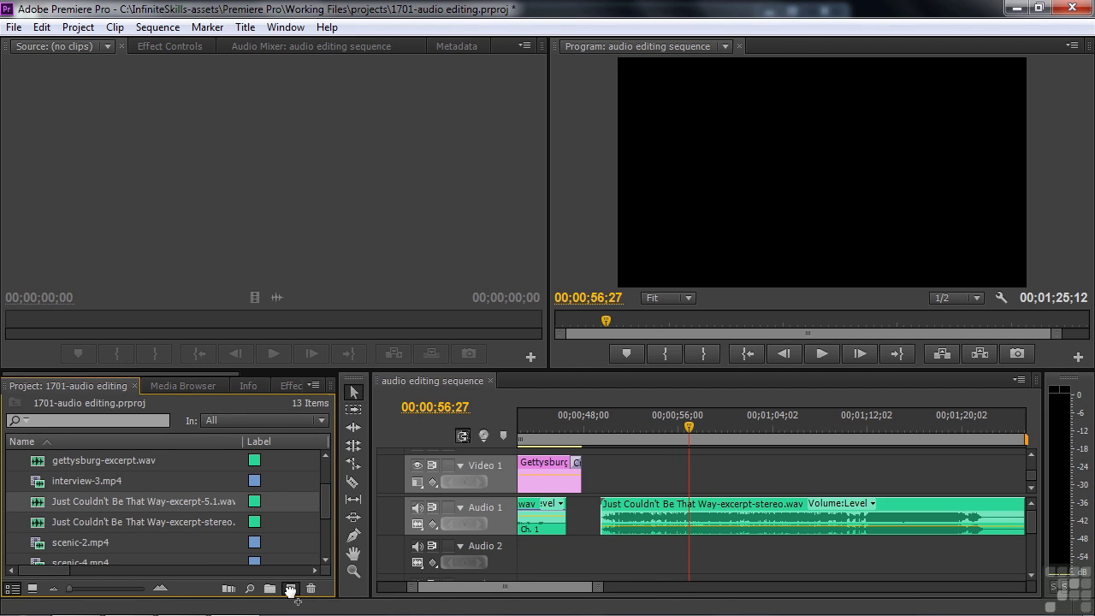
Create a sequence from Just Couldn't Be That Way-excerpt-5.1.wav and expand its Audio 1 track.
drag(291, 591, 290, 590)
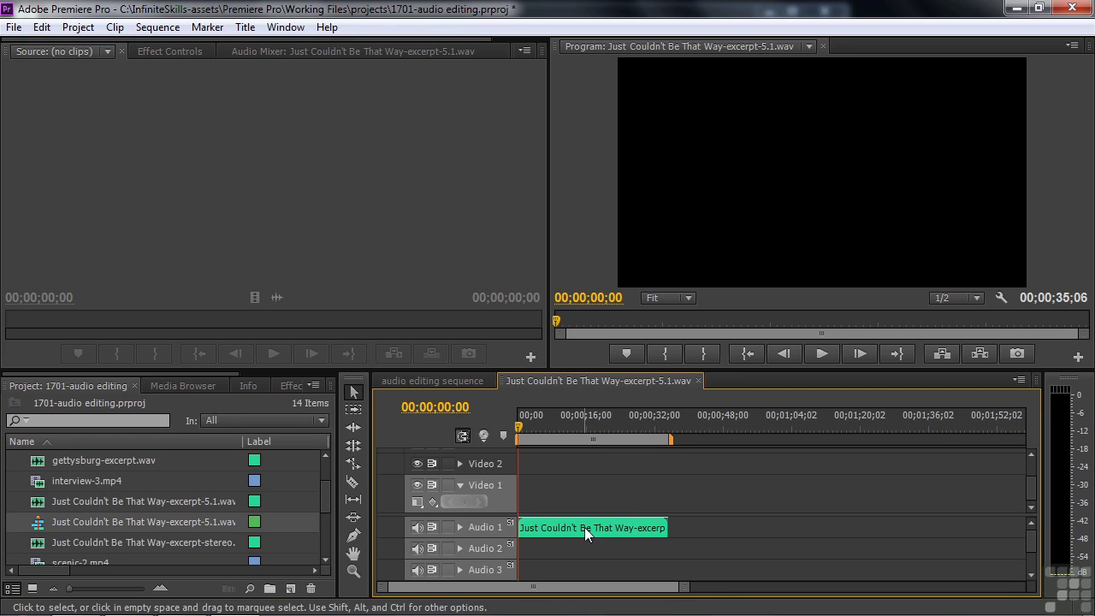
drag(1030, 542, 1030, 568)
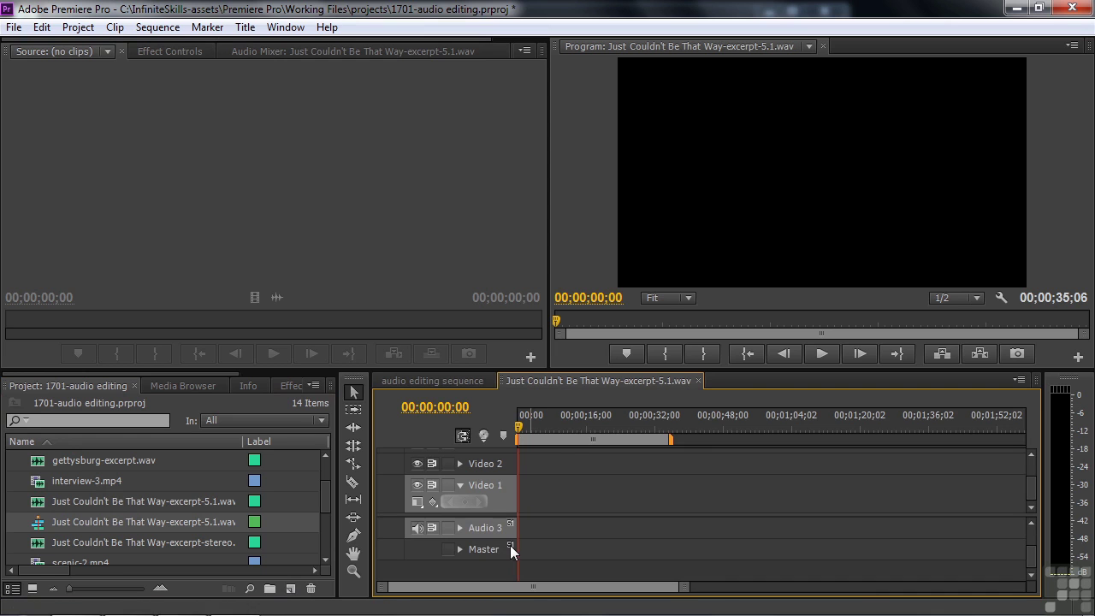
scroll(1028, 552, up, 3)
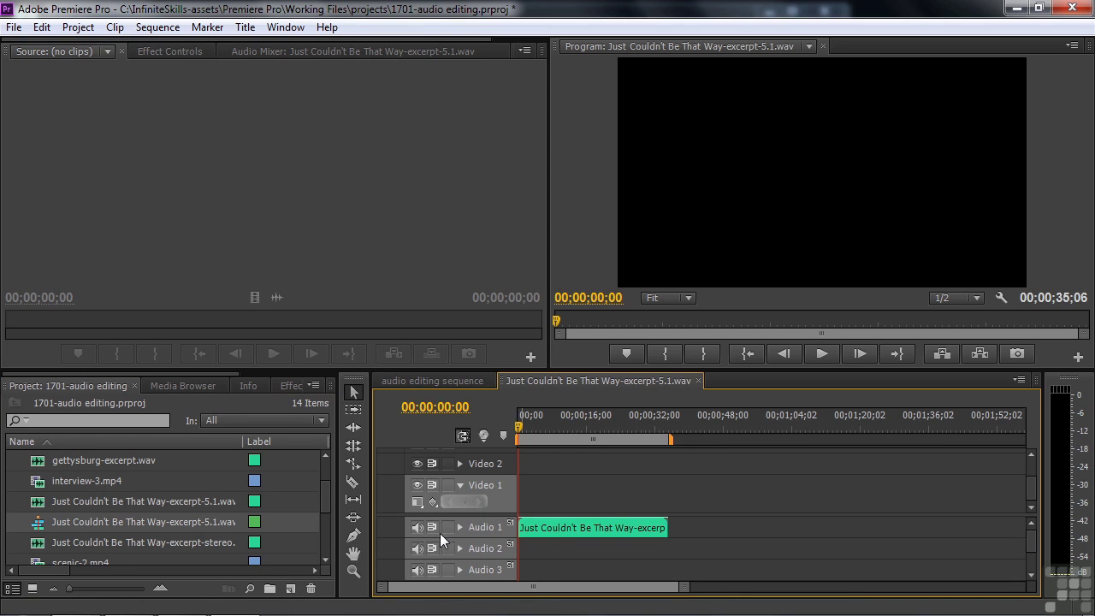
click(460, 527)
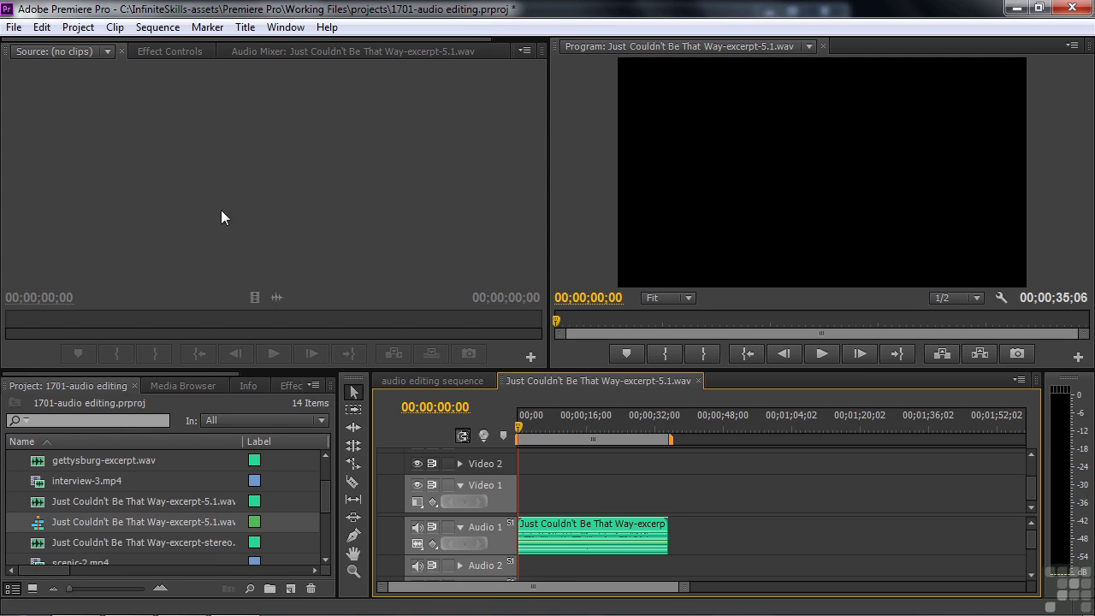
Load the 5.1 clip in the Source monitor and preview it twice, stopping at 00;00;08;04.
double_click(41, 501)
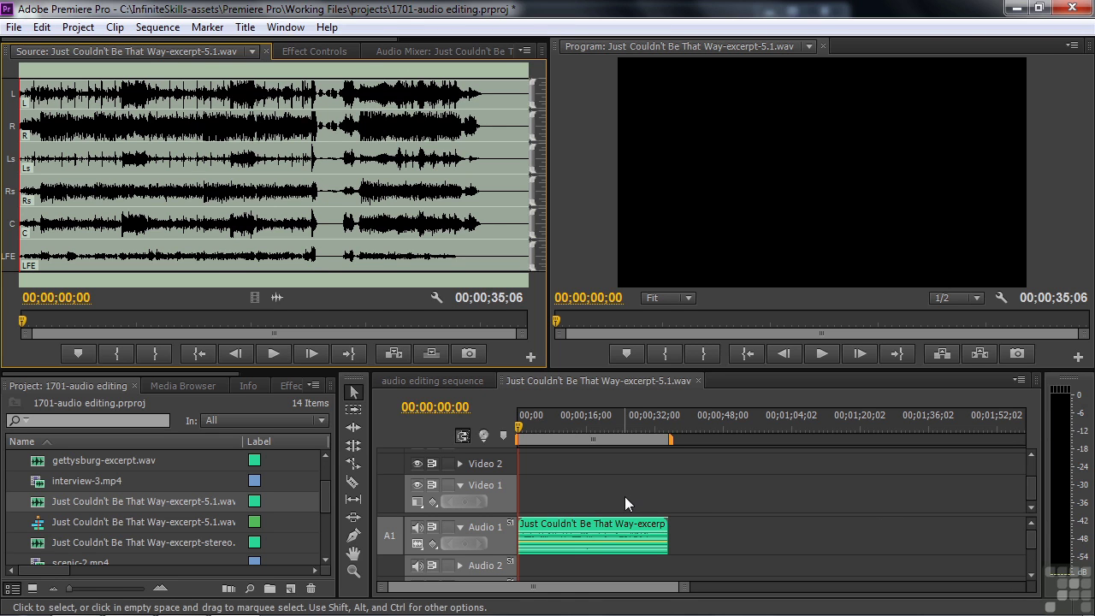
key(space)
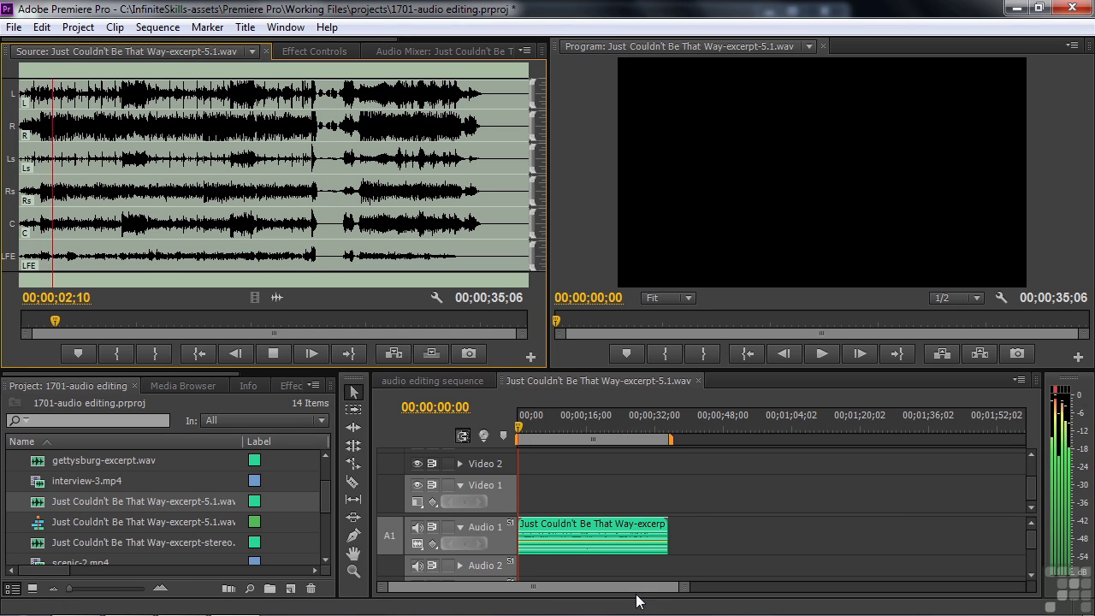
key(space)
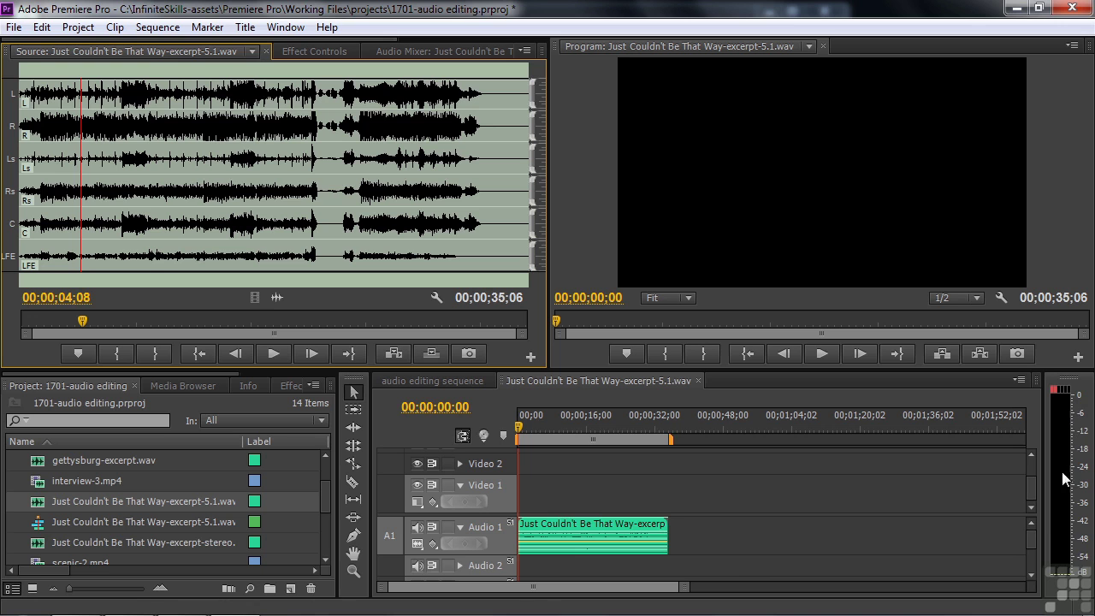
key(space)
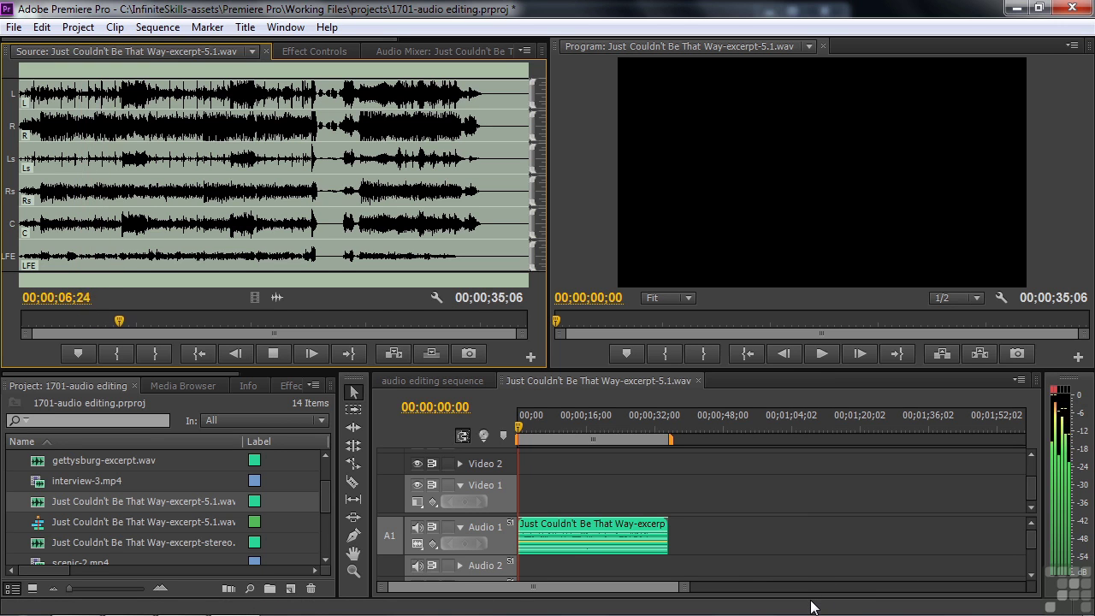
key(space)
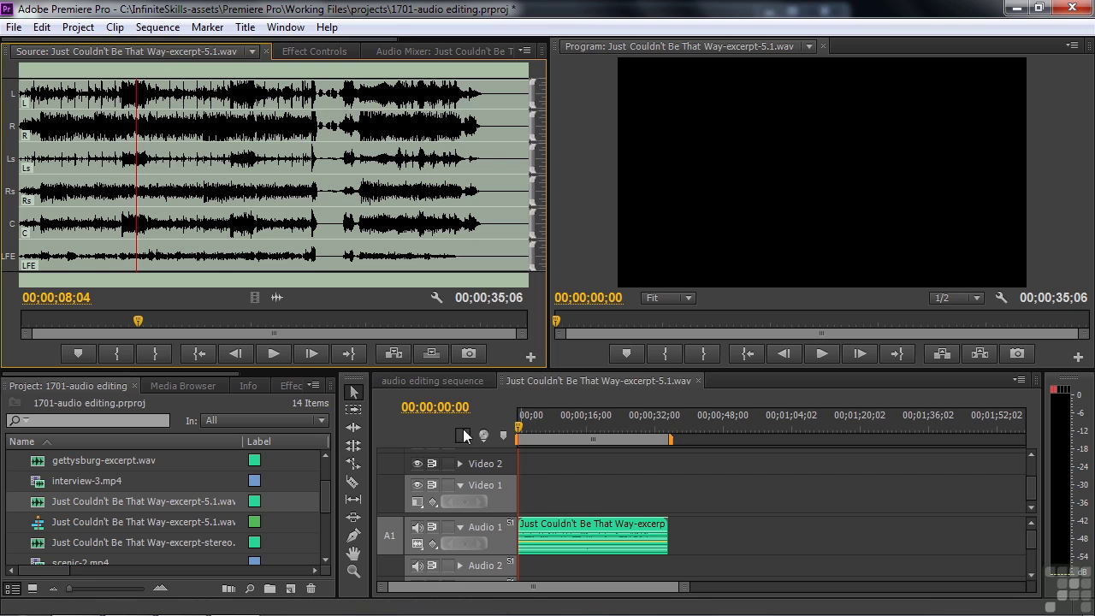
Place Just Couldn't Be That Way-excerpt-5.1.wav on Audio 5 of the audio editing sequence near 00;00;48.
click(436, 382)
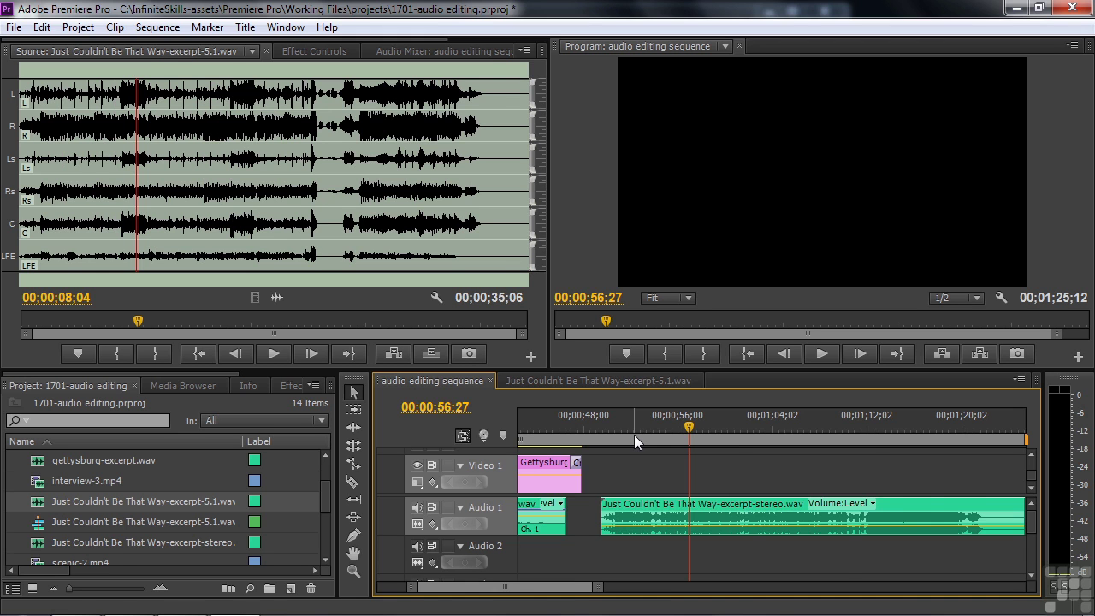
scroll(634, 435, up, 2)
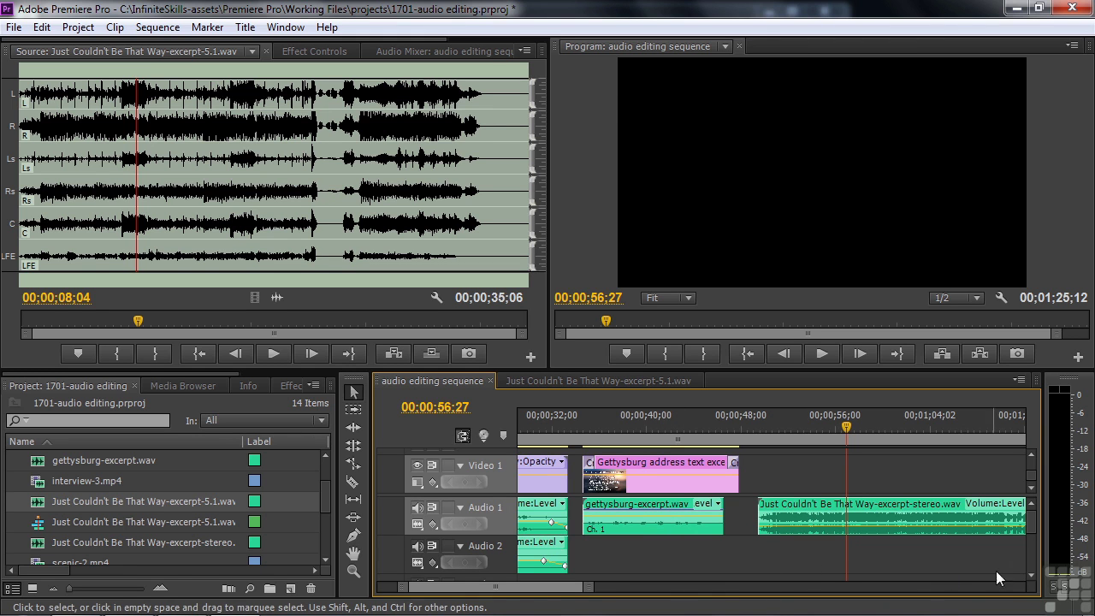
drag(1030, 532, 1032, 545)
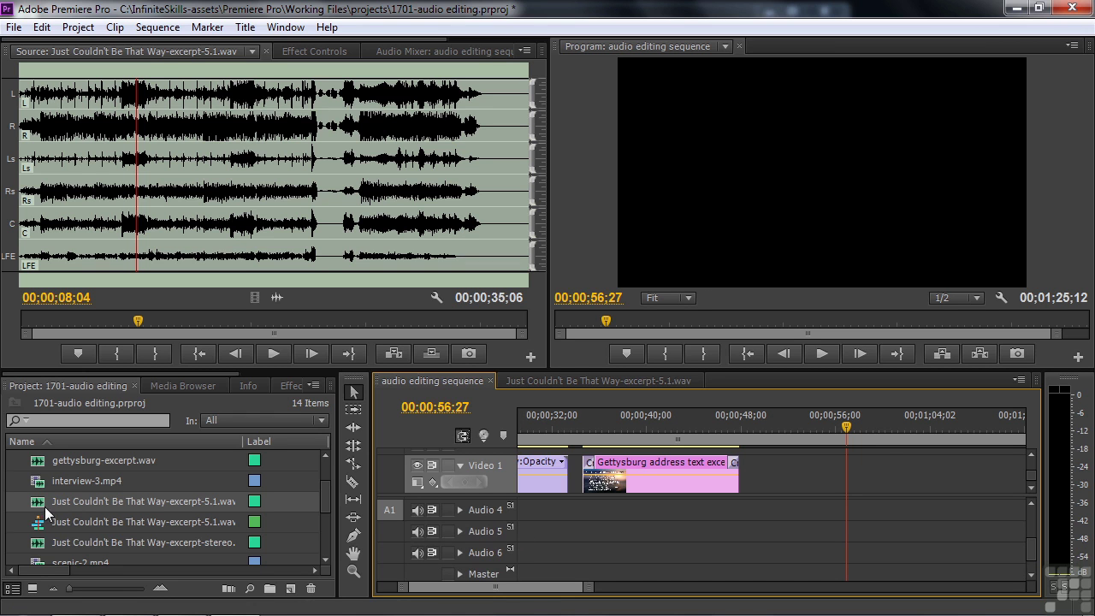
drag(44, 507, 744, 537)
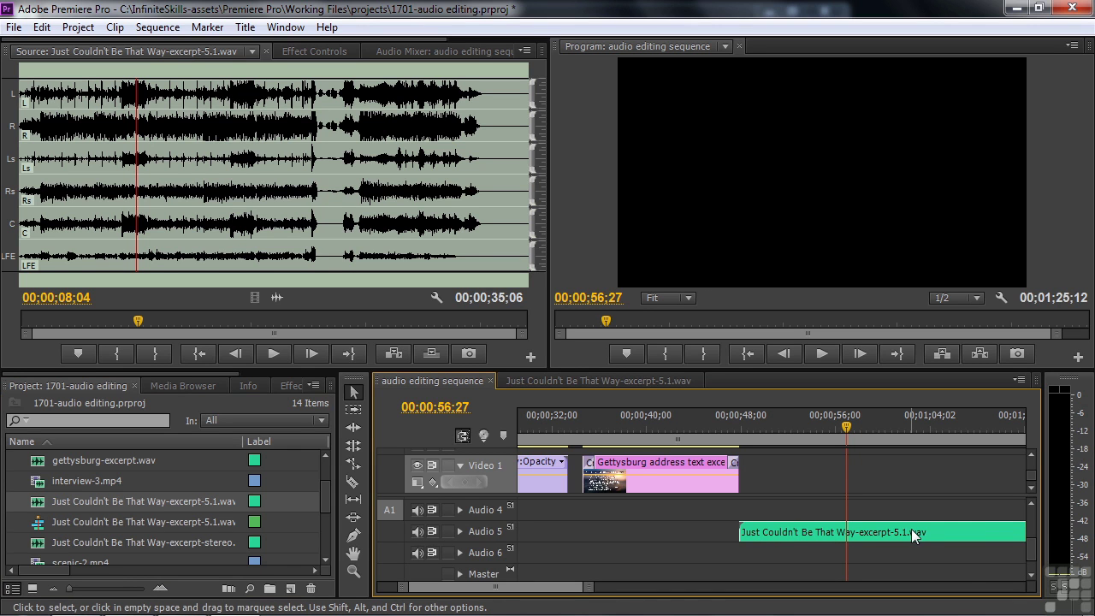
key(space)
key(space)
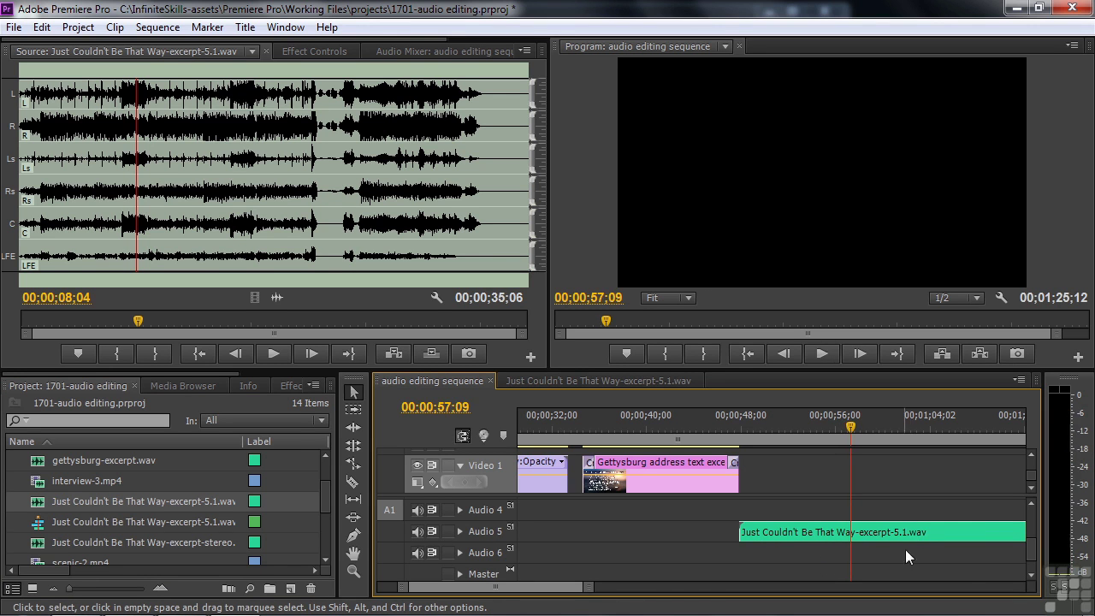
Nudge one volume keyframe on the thunder.wav clip.
scroll(1033, 560, up, 3)
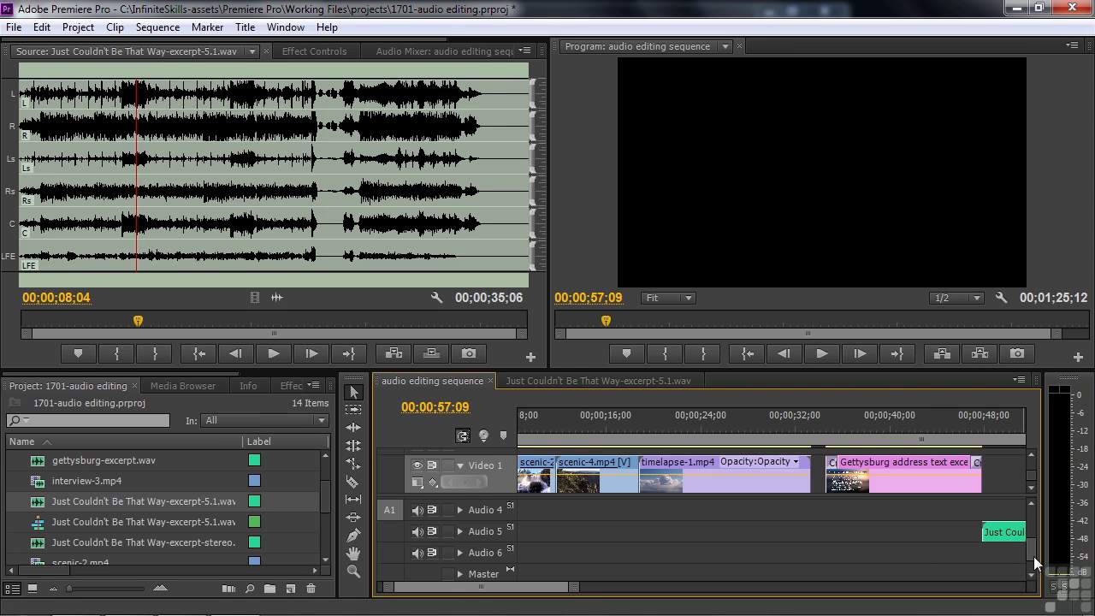
drag(1033, 556, 1035, 512)
scroll(1030, 529, up, 3)
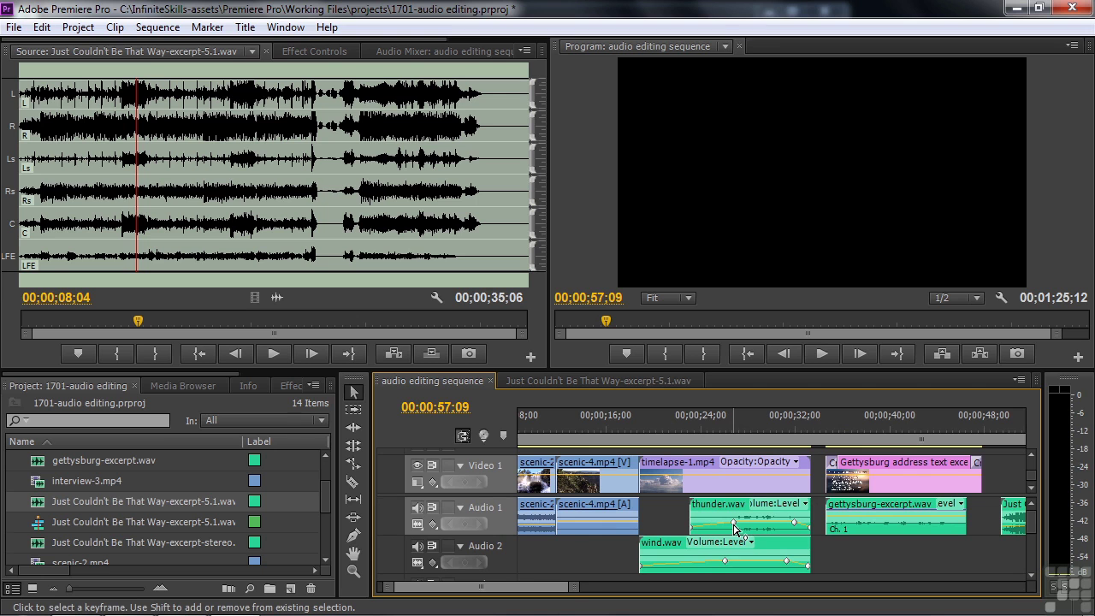
drag(734, 524, 734, 526)
Check thunder.wav's Channel Volume options, then show the Effects panel list.
right_click(750, 511)
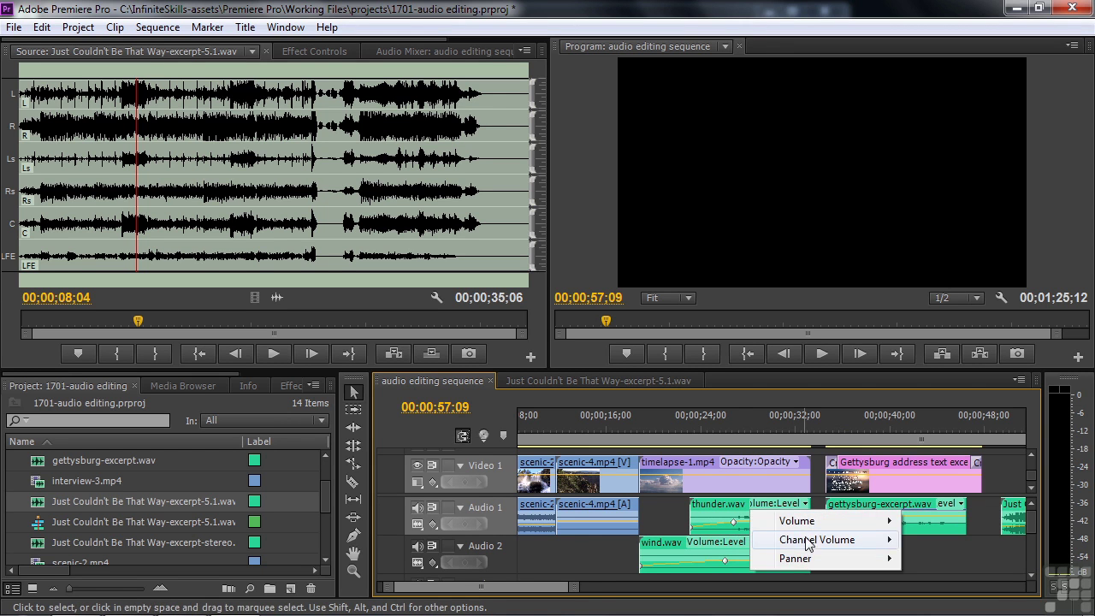
mouse_move(809, 549)
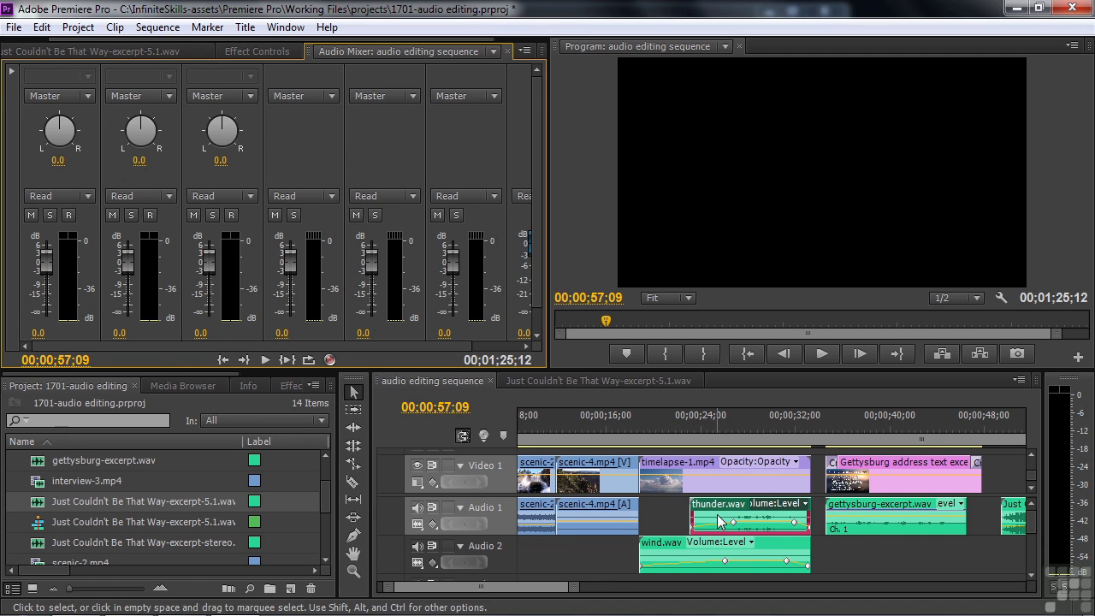
click(285, 386)
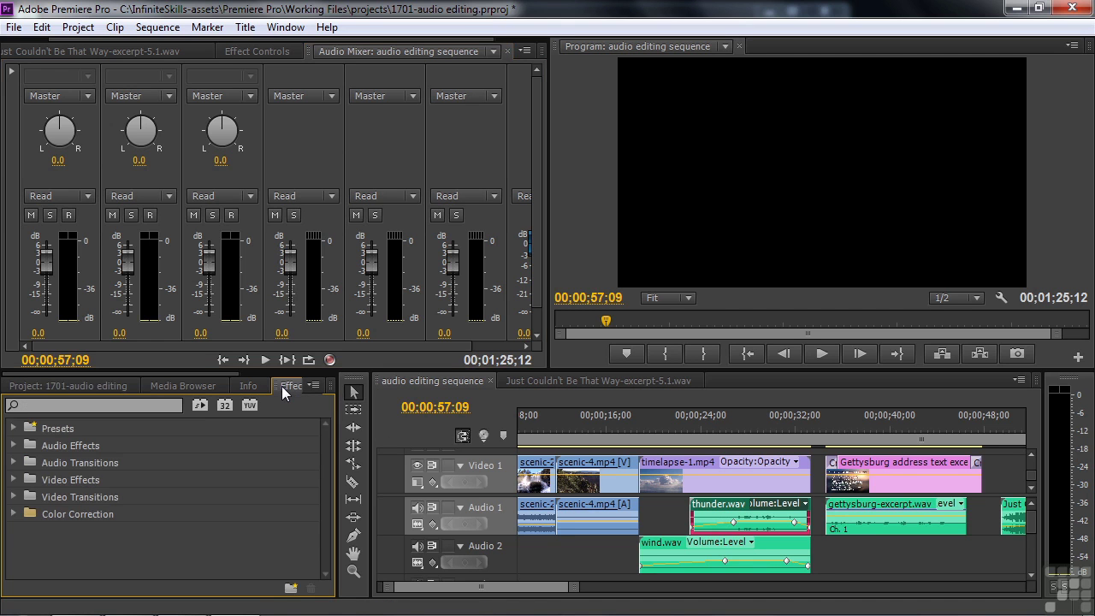
Re-enable the Reverb effect on gettysburg-excerpt.wav in Effect Controls.
click(14, 445)
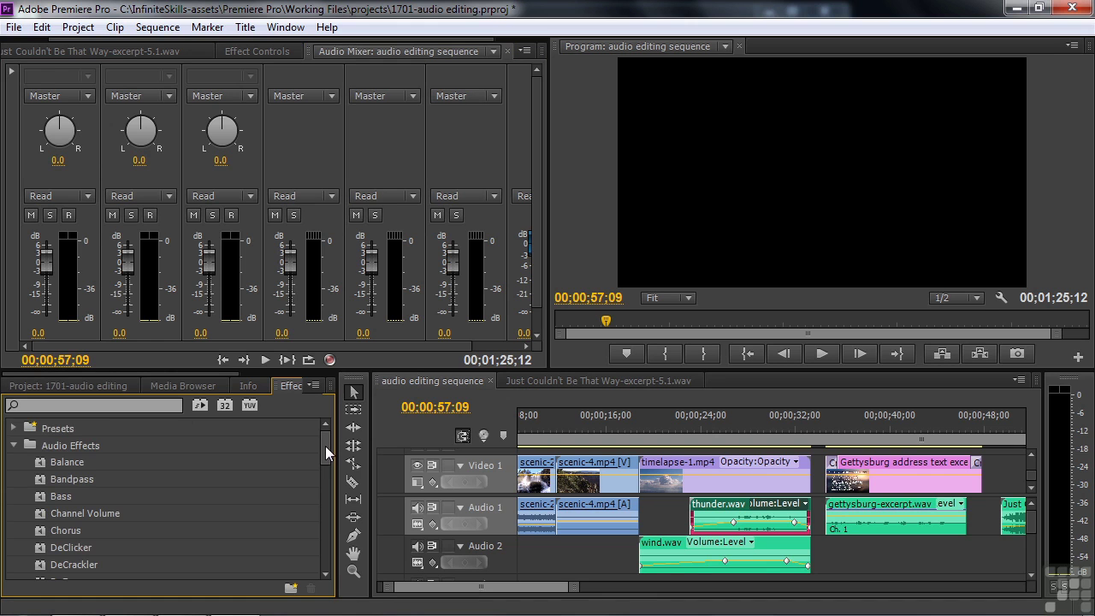
drag(326, 446, 318, 499)
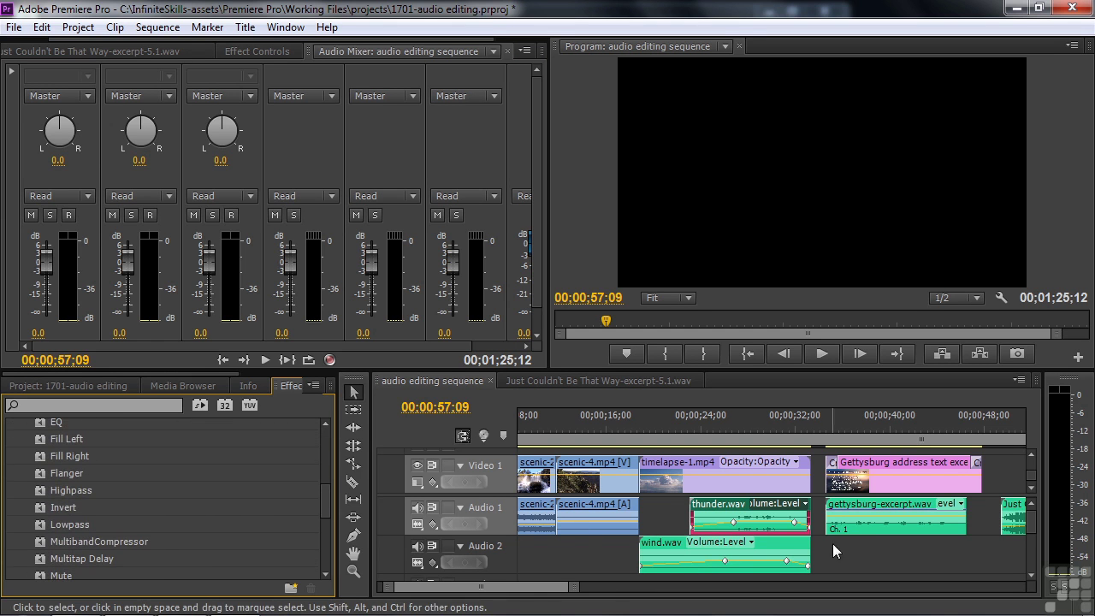
click(877, 507)
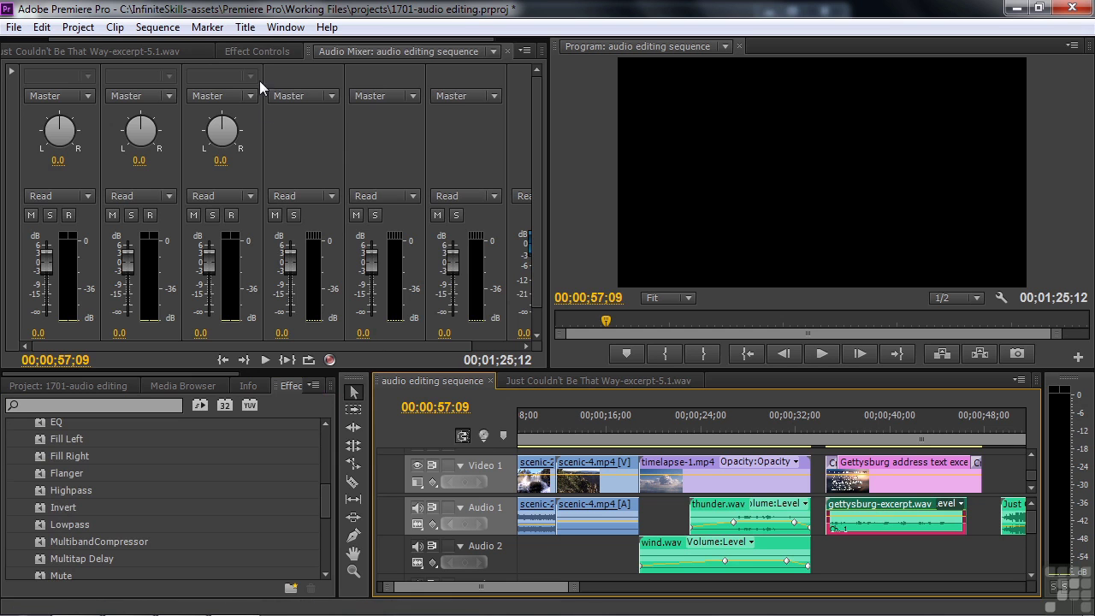
click(245, 49)
click(30, 138)
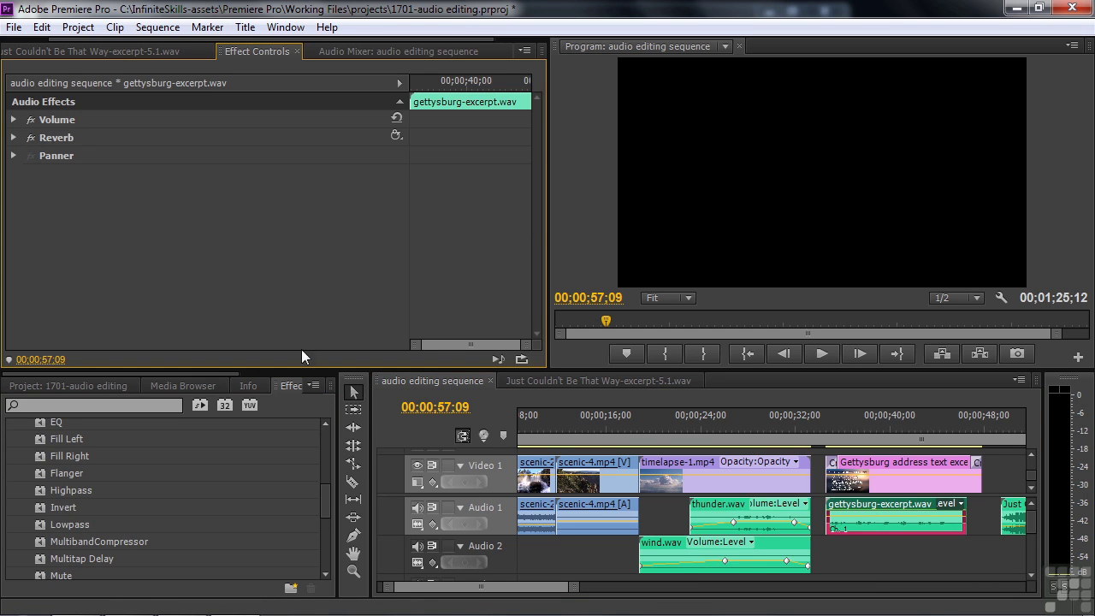
Play the clip from about 00;00;35 to 00;00;39 to hear the reverb.
click(835, 436)
key(space)
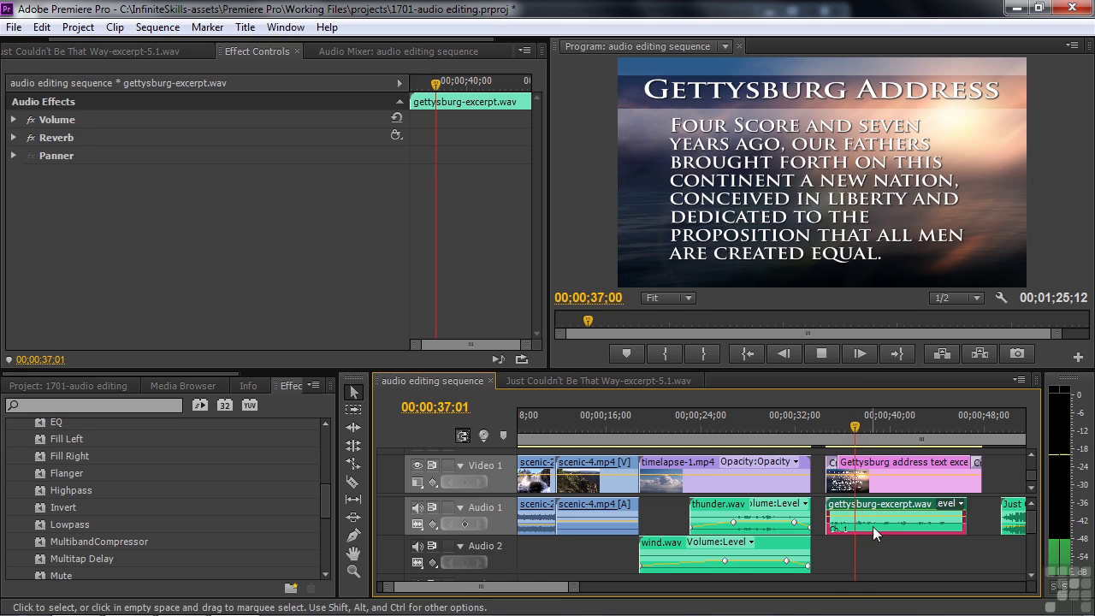
key(space)
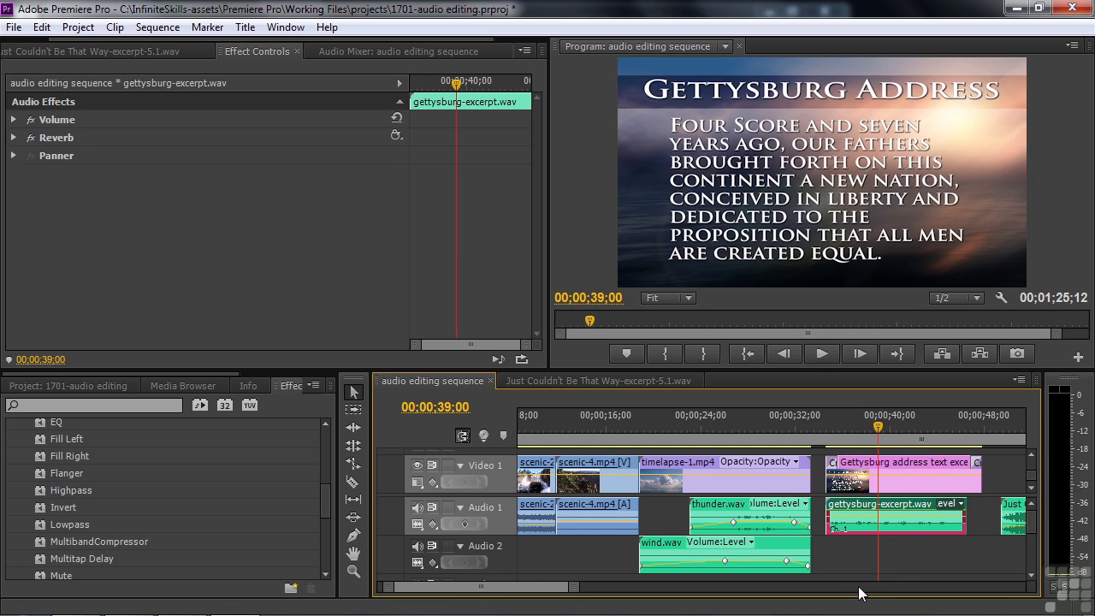